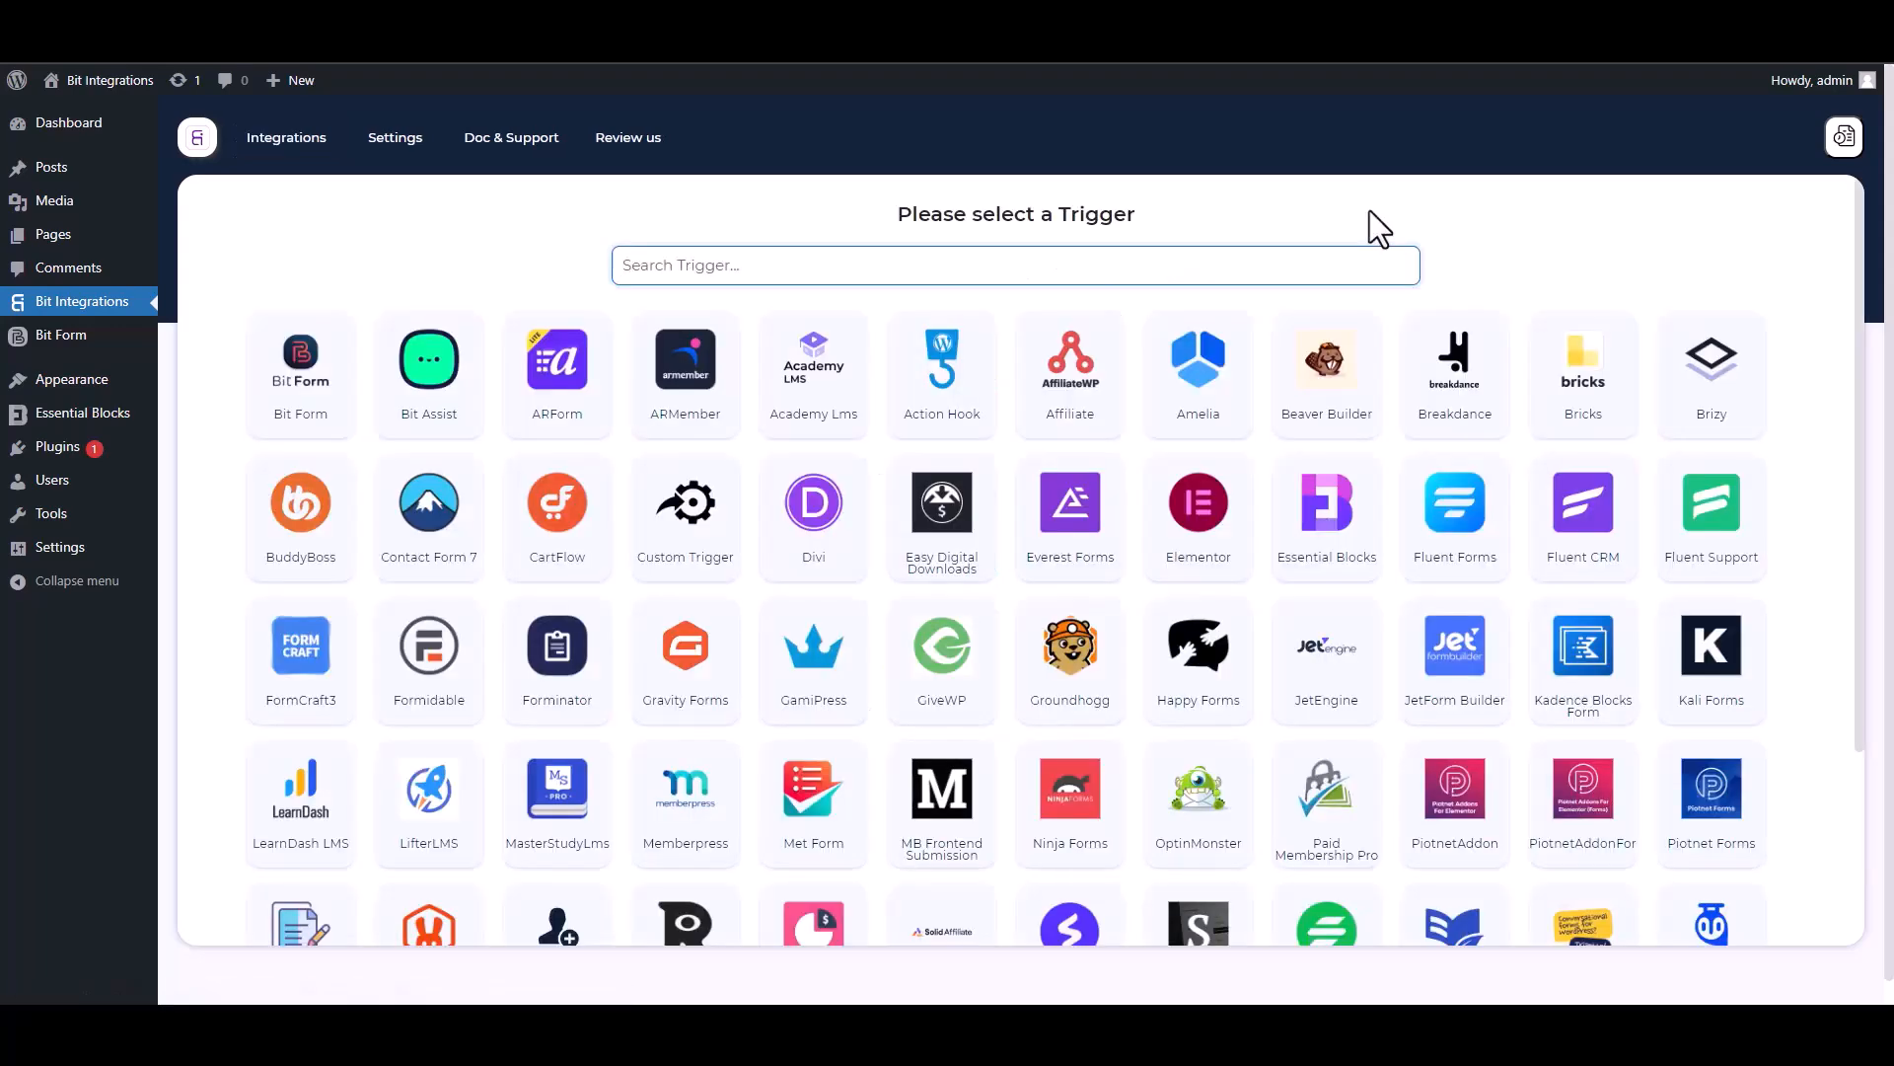
Pick Essential Blocks as the trigger, start fetching, and click into the form's Name field.
{"action": "type", "text": "ess"}
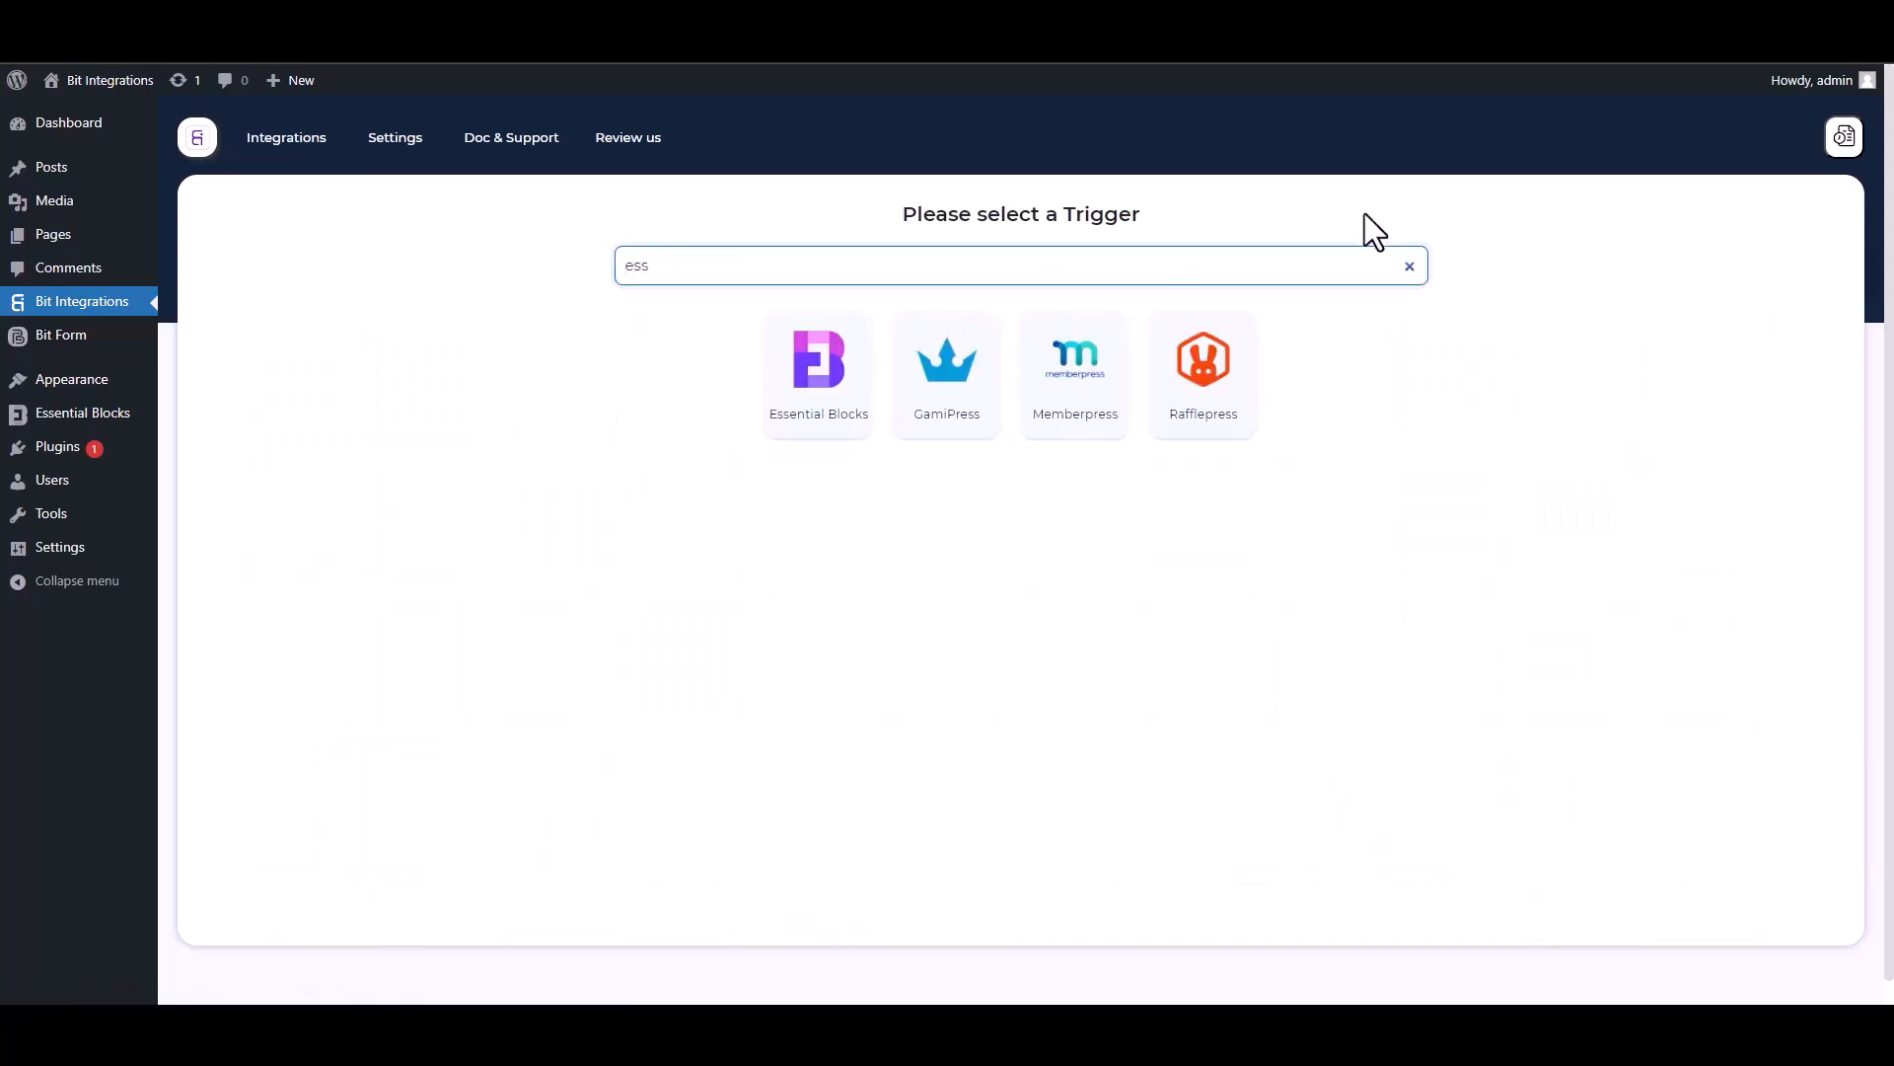
{"action": "left_click", "coordinate": [819, 426]}
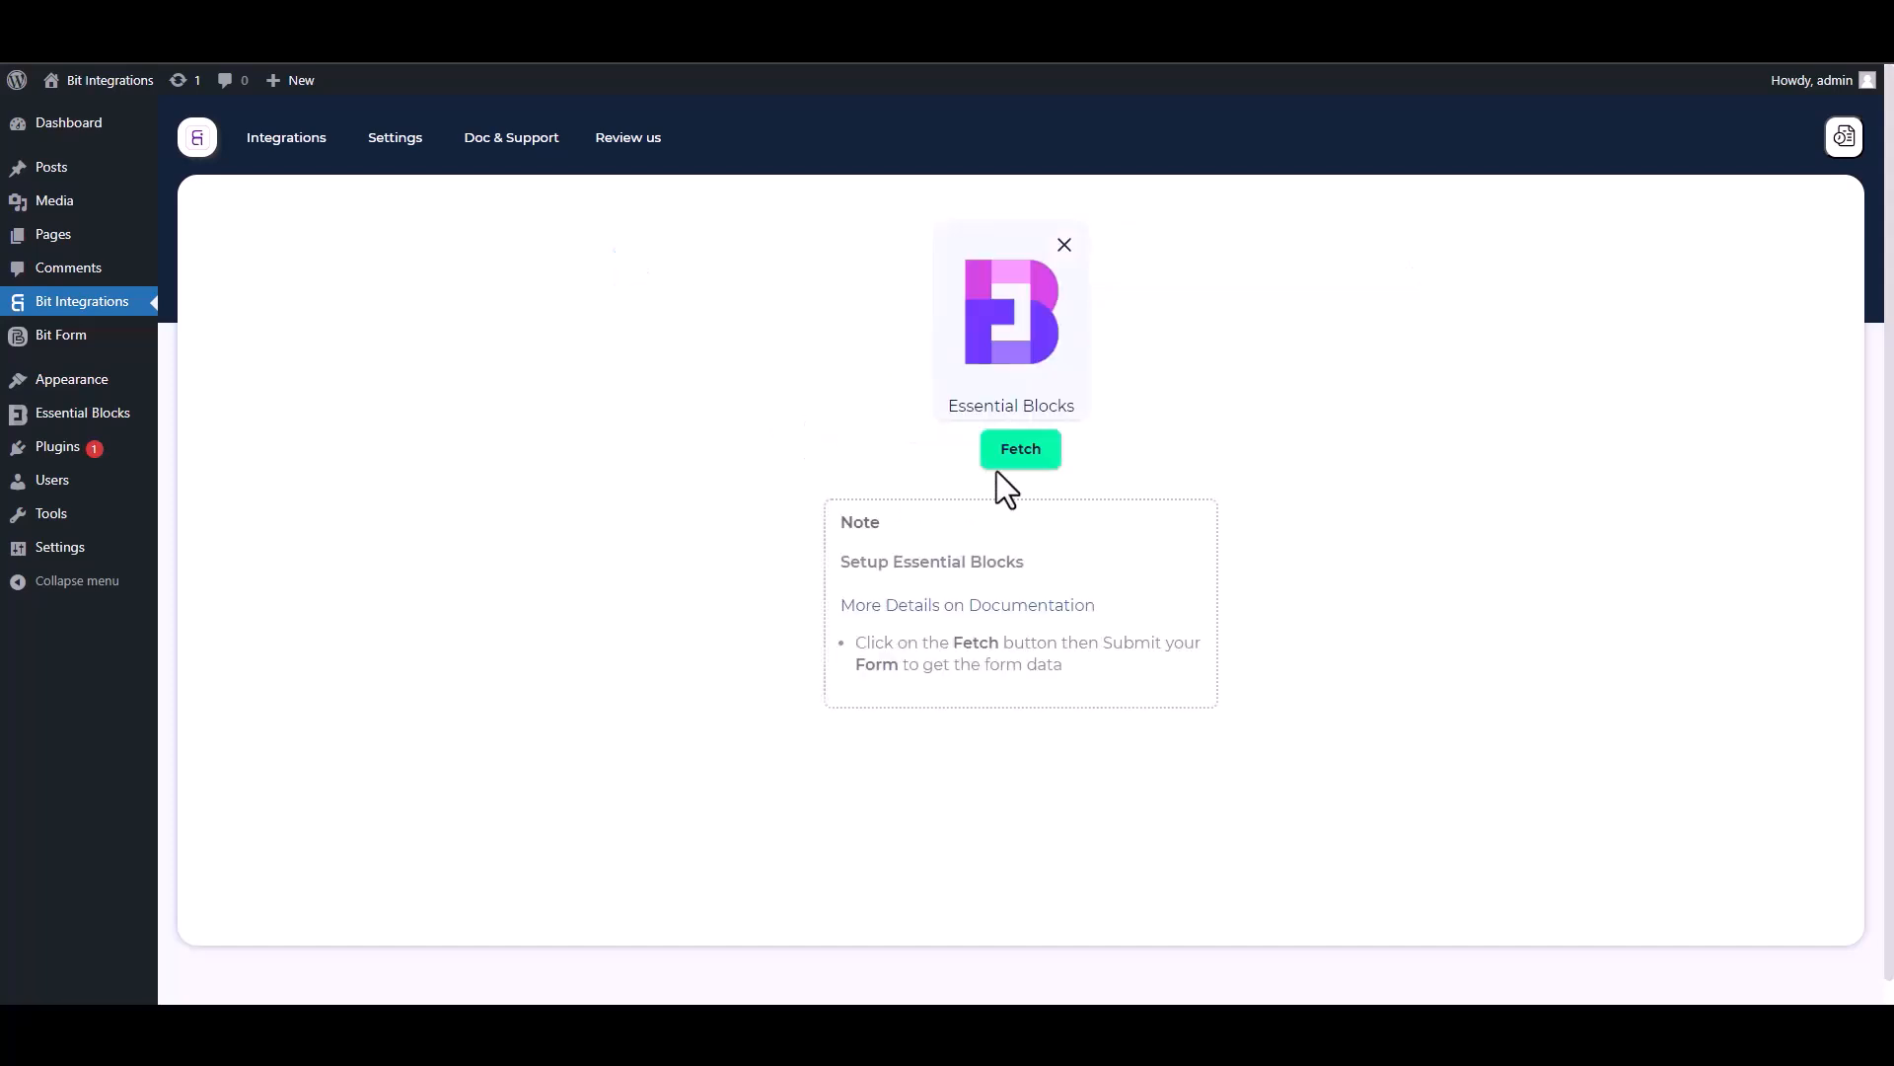
{"action": "left_click", "coordinate": [1018, 454]}
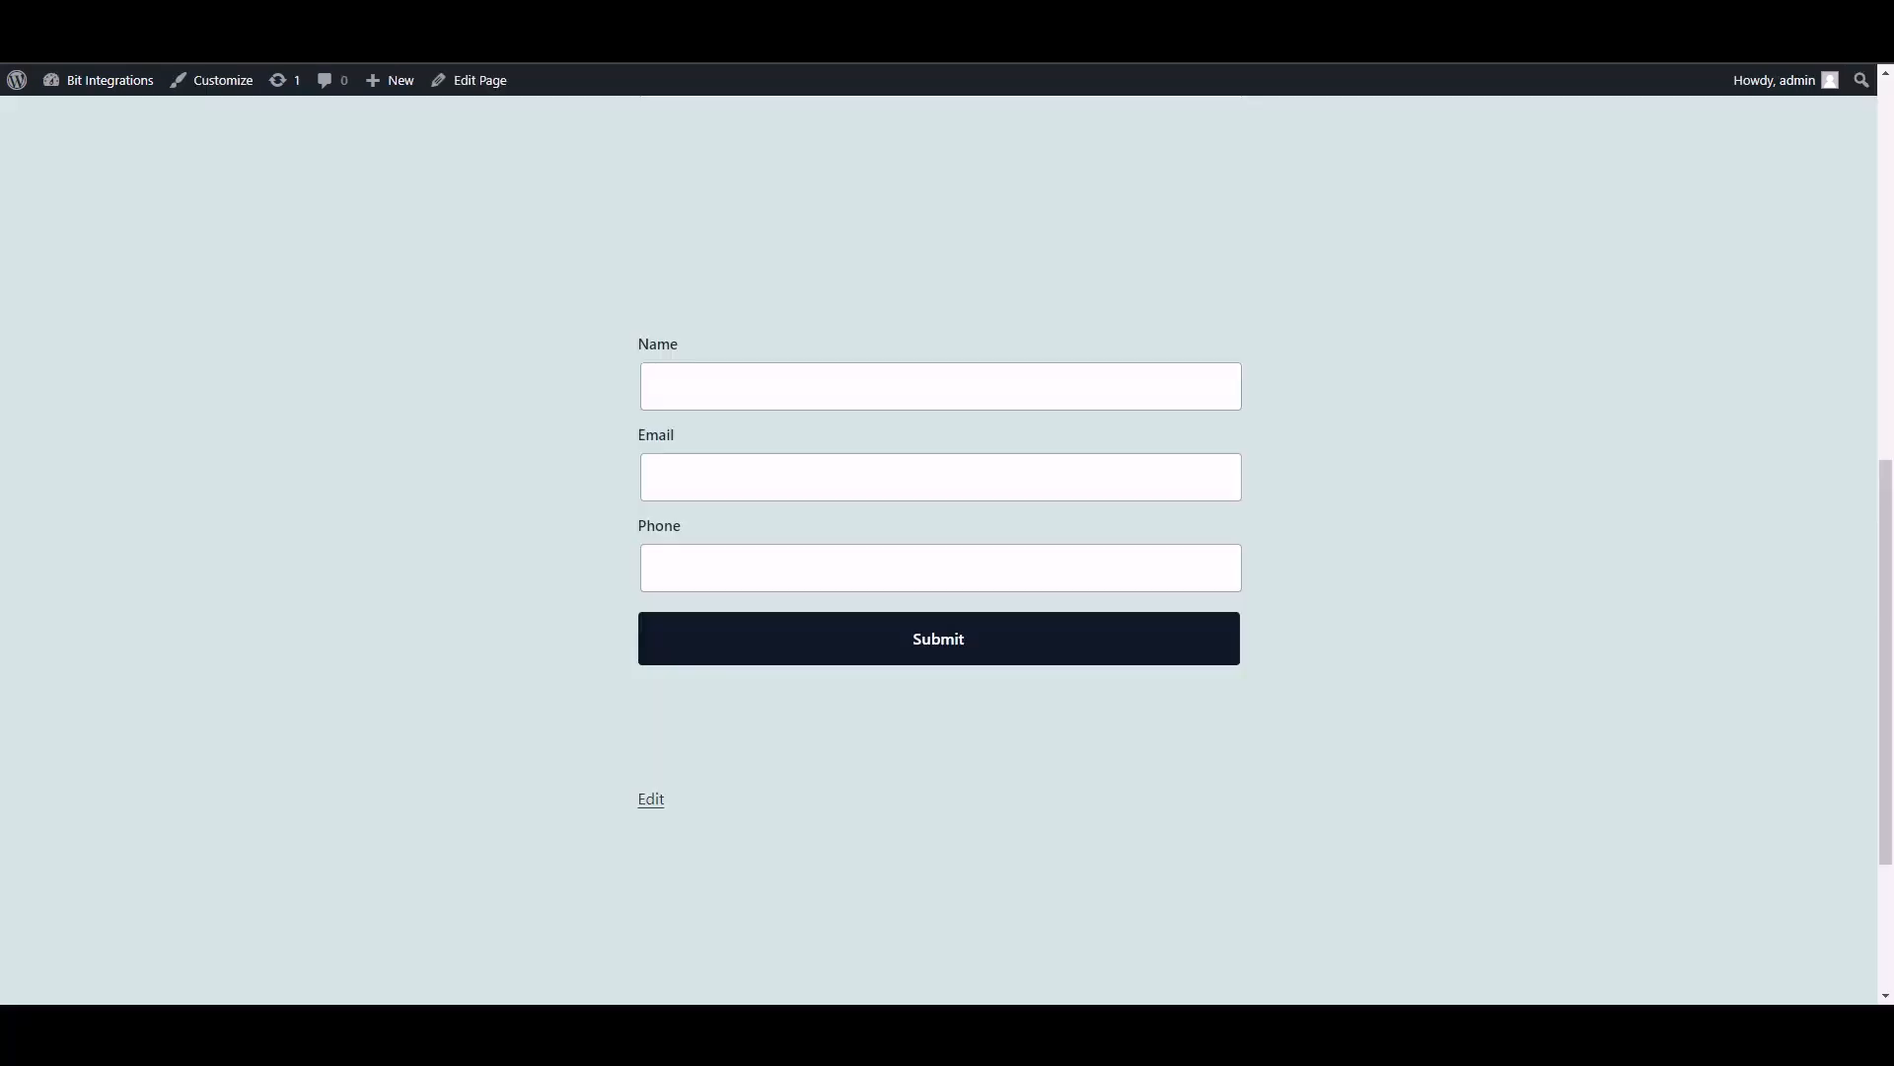
{"action": "left_click", "coordinate": [817, 397]}
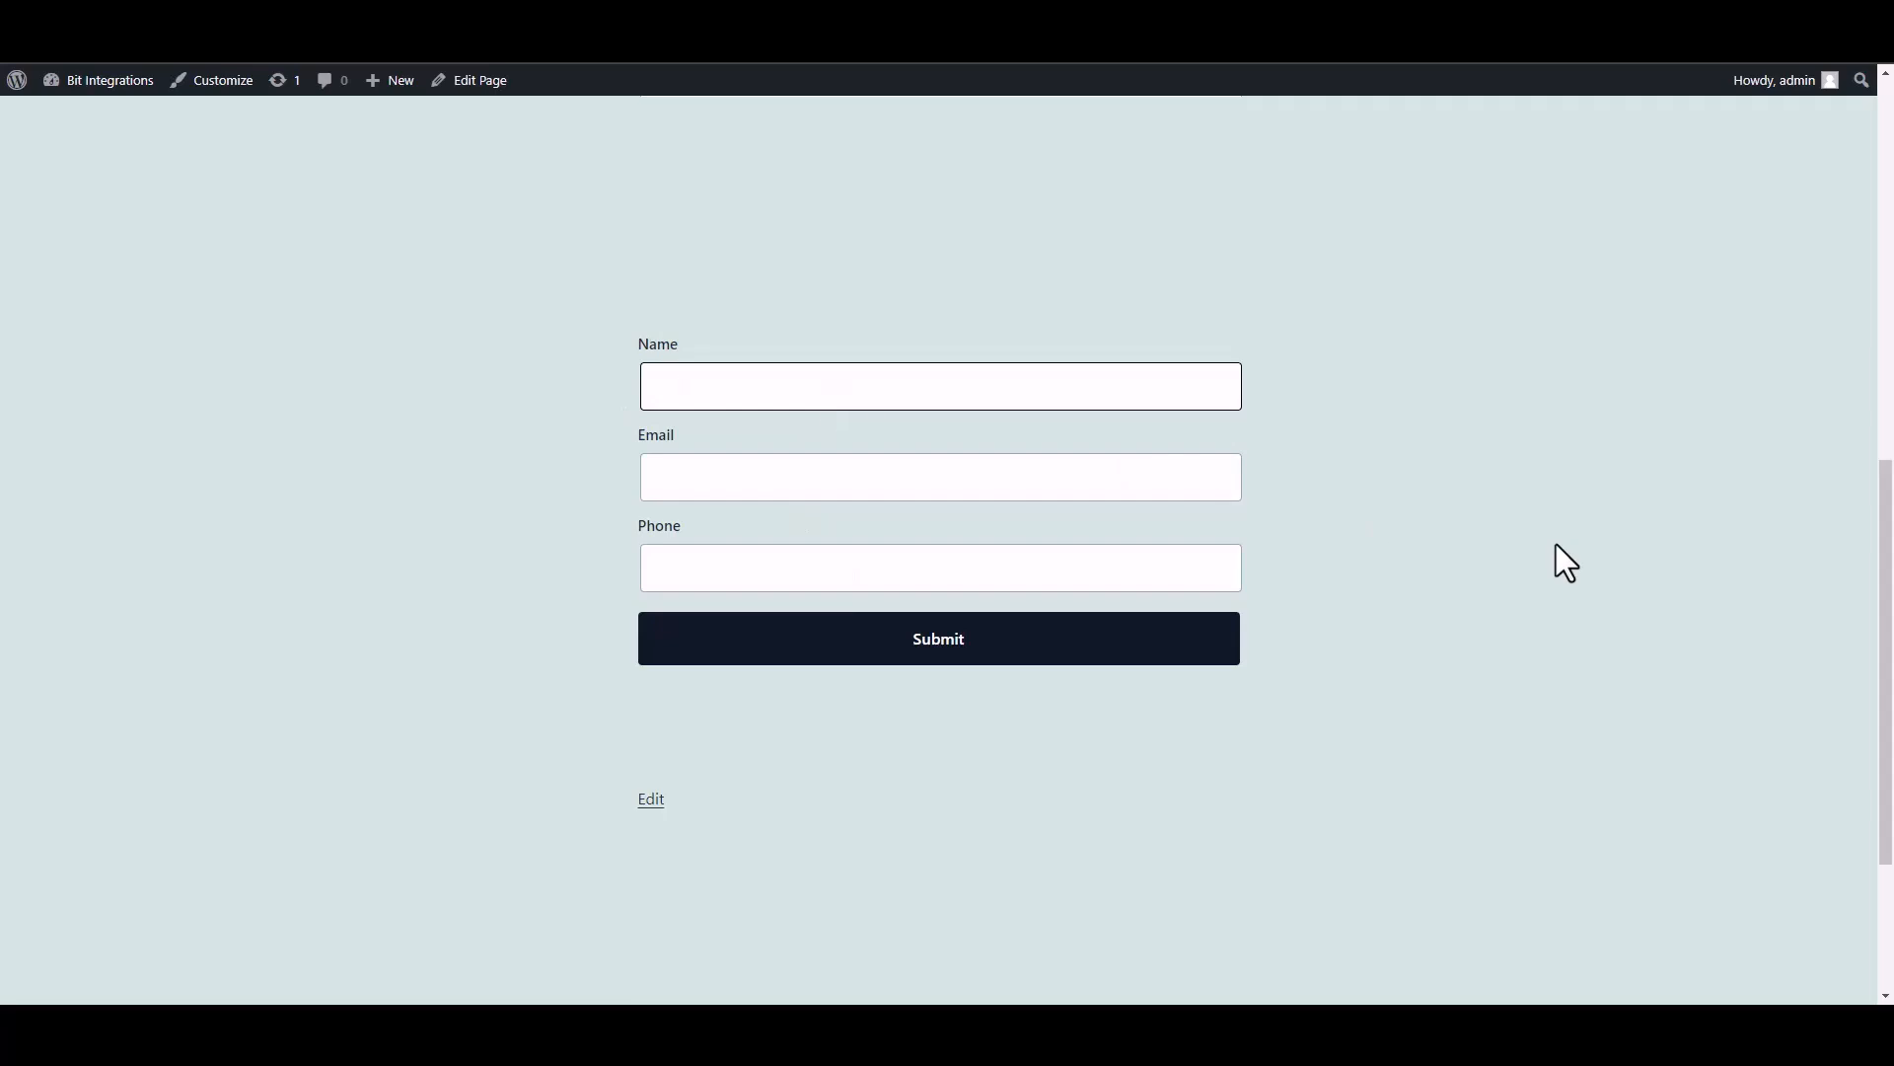
Submit the test form with Name 'test', a test e-mail address and a phone number.
{"action": "type", "text": "test"}
{"action": "left_click", "coordinate": [1141, 475]}
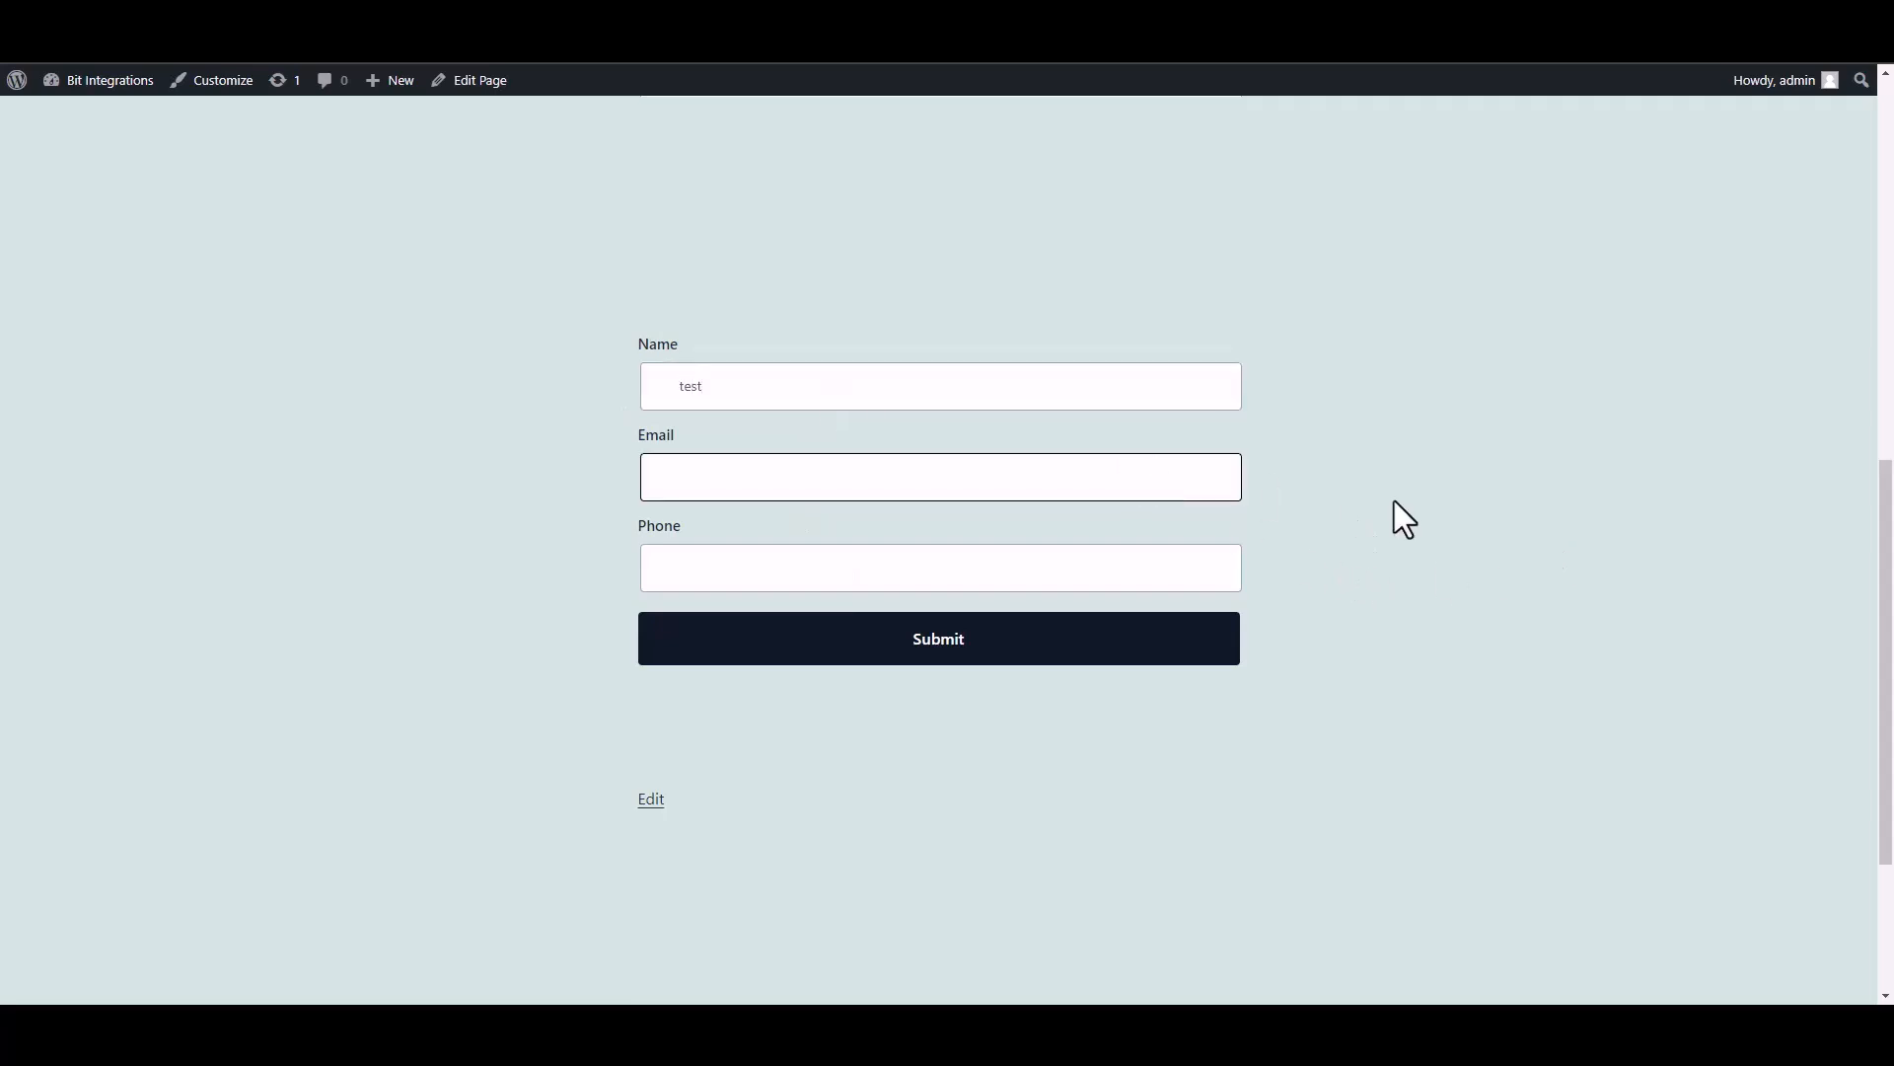
{"action": "type", "text": "test@gmail.com"}
{"action": "left_click", "coordinate": [1142, 586]}
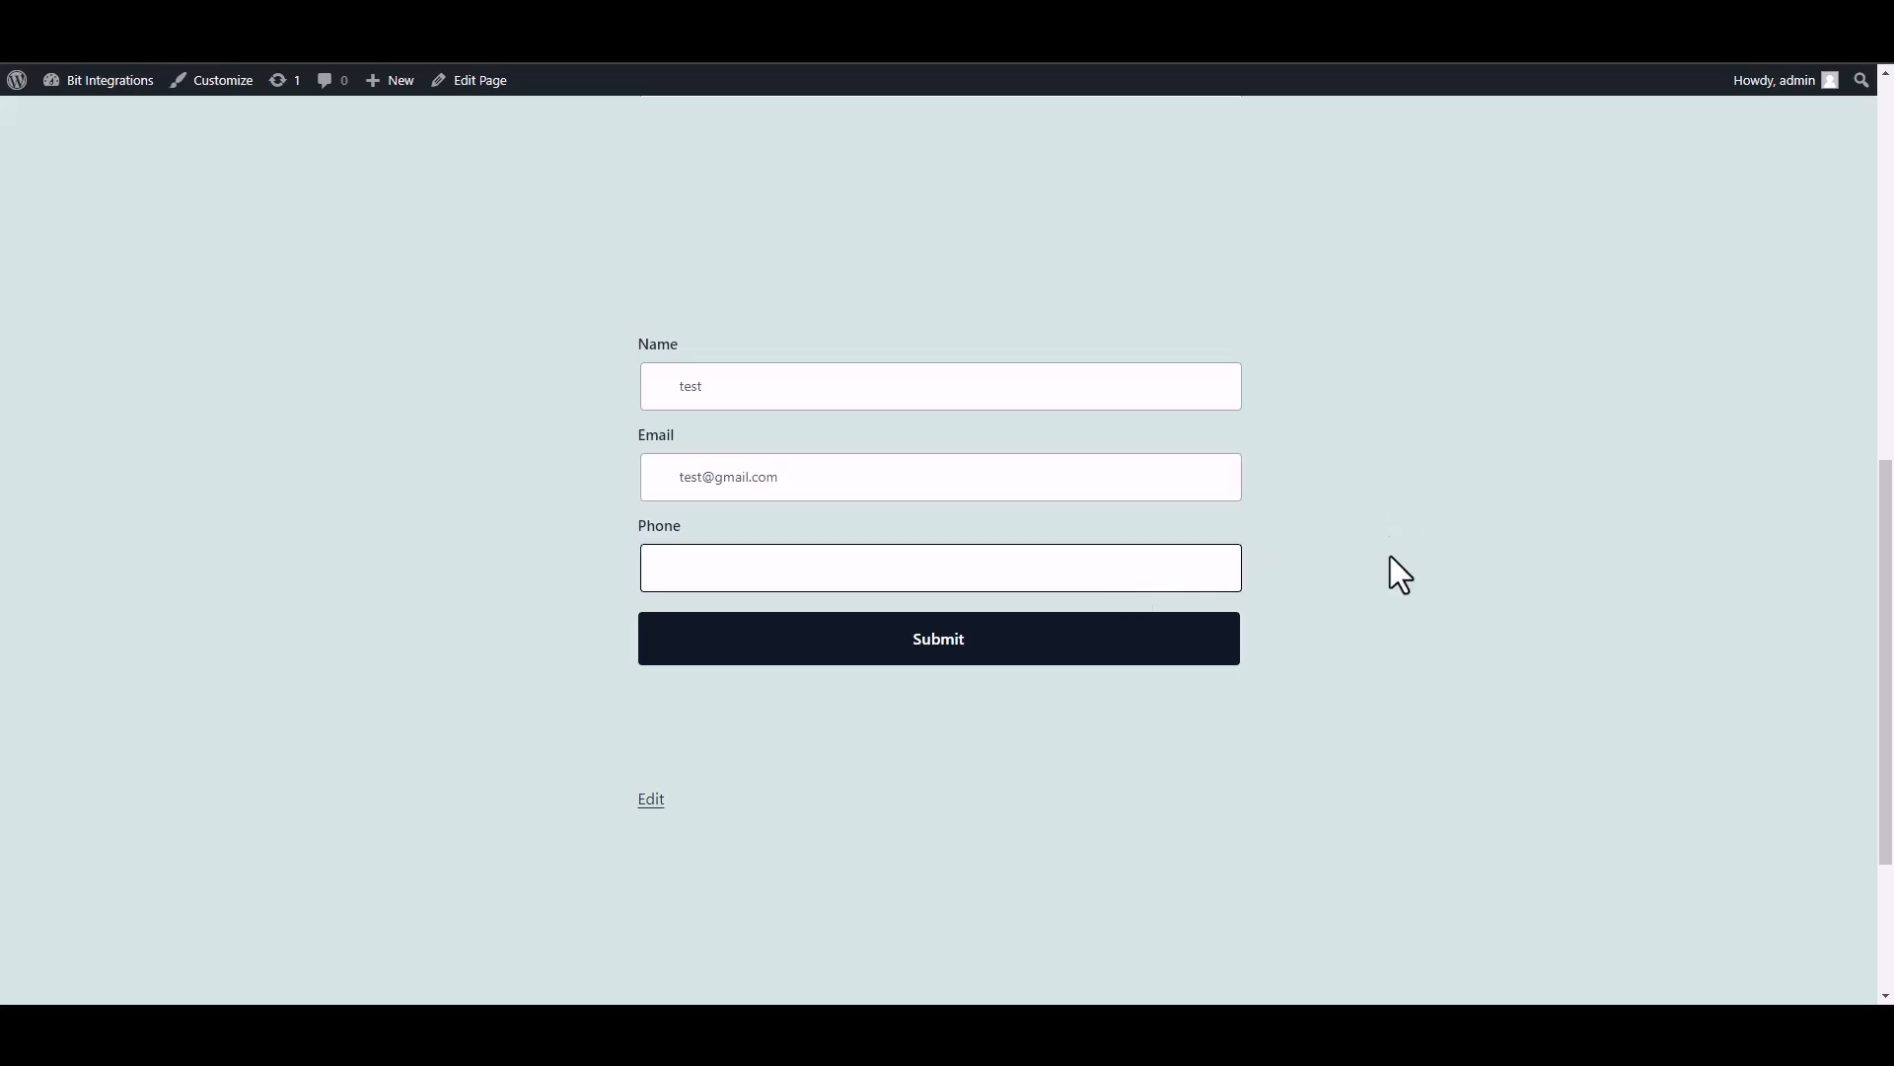
{"action": "type", "text": "58566255"}
{"action": "left_click", "coordinate": [1180, 642]}
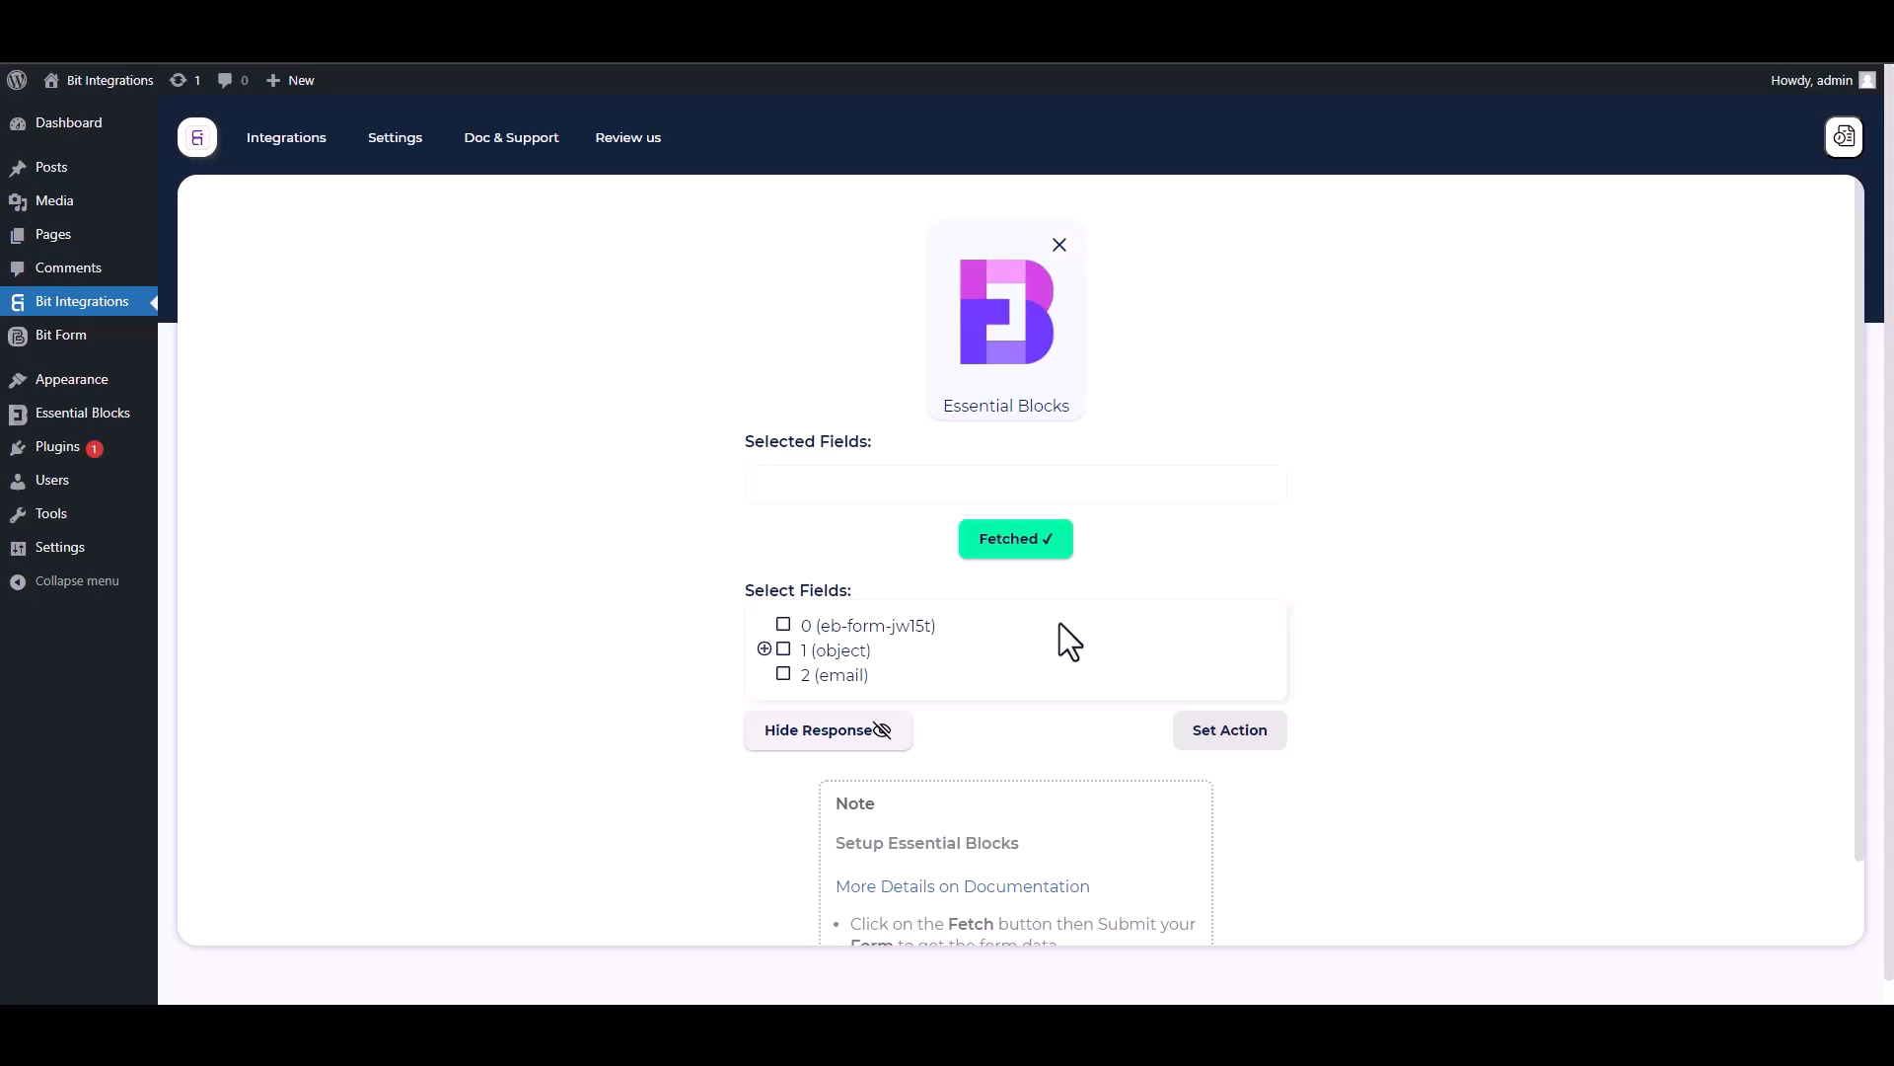
Select the fetched fields 0, 1.Name, 1.Email and 1.Phone.
{"action": "left_click_drag", "start_coordinate": [938, 626], "coordinate": [791, 648]}
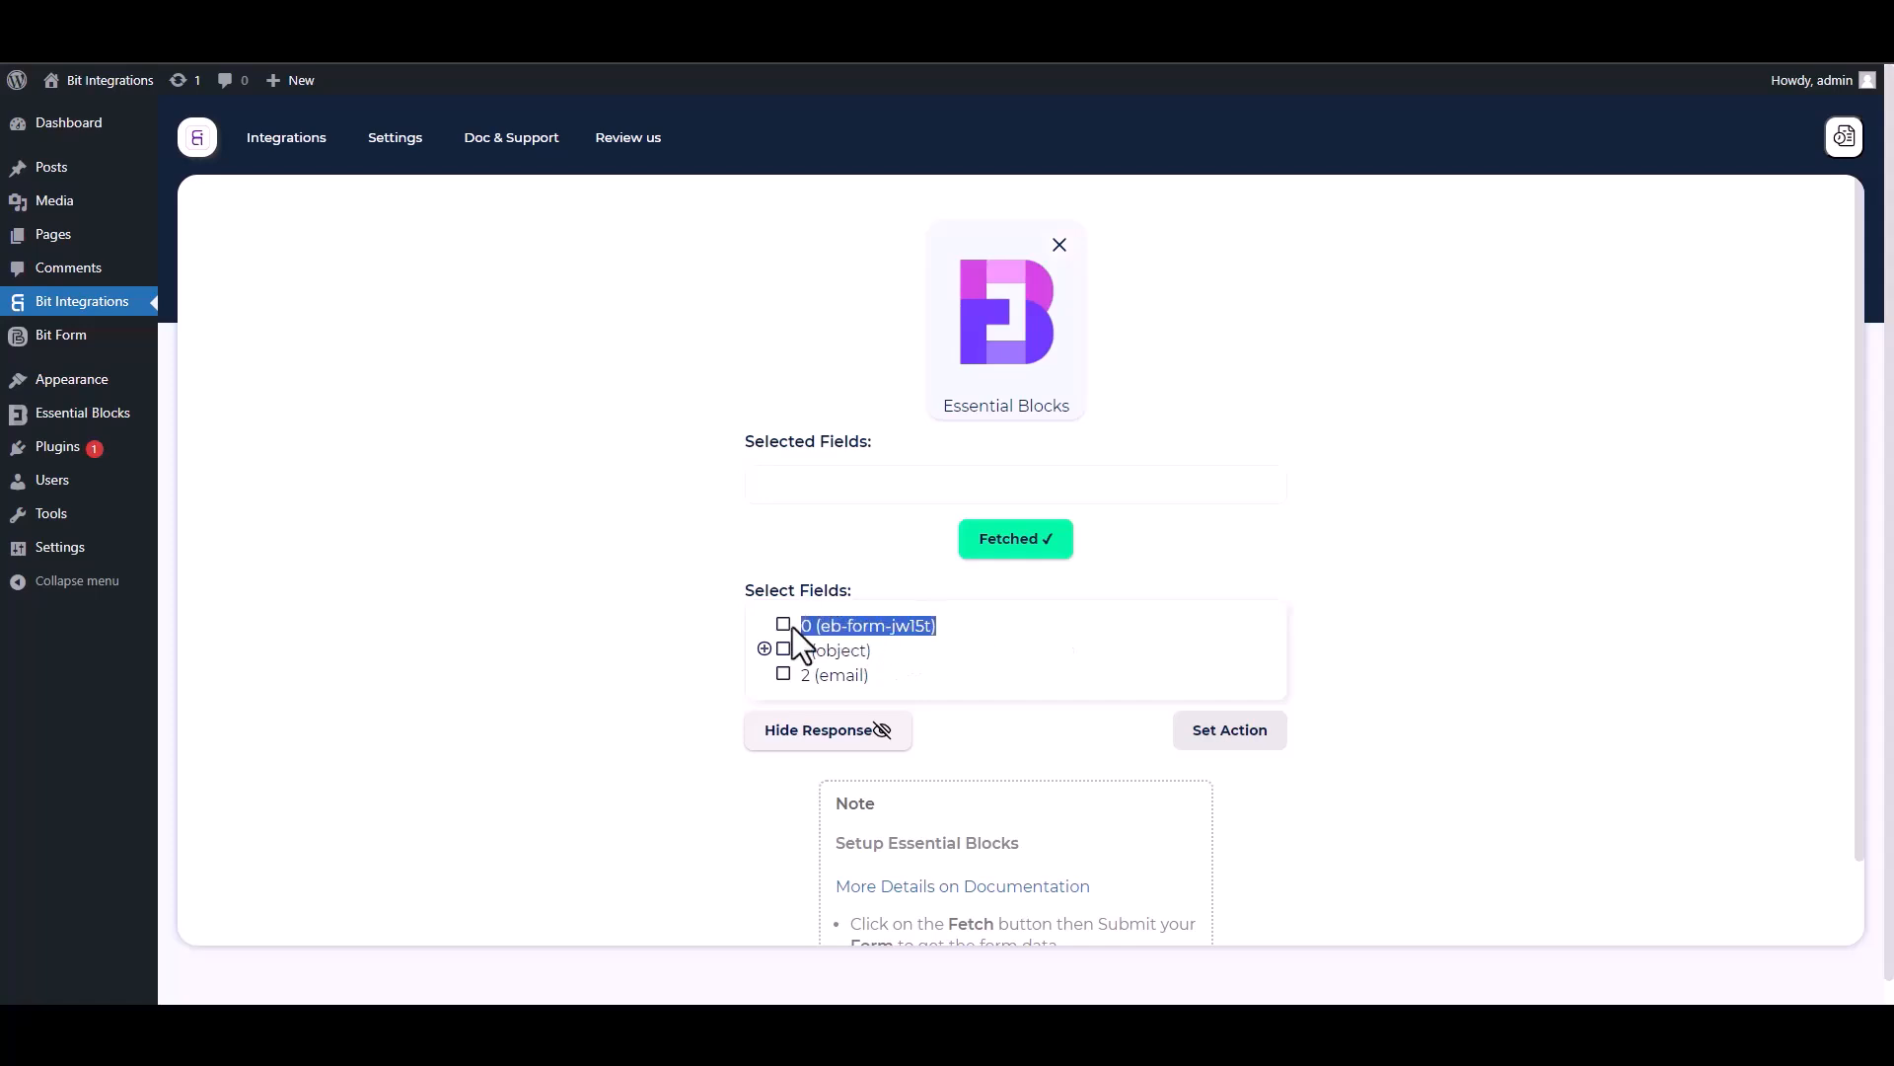
{"action": "left_click", "coordinate": [970, 641]}
{"action": "left_click", "coordinate": [785, 627]}
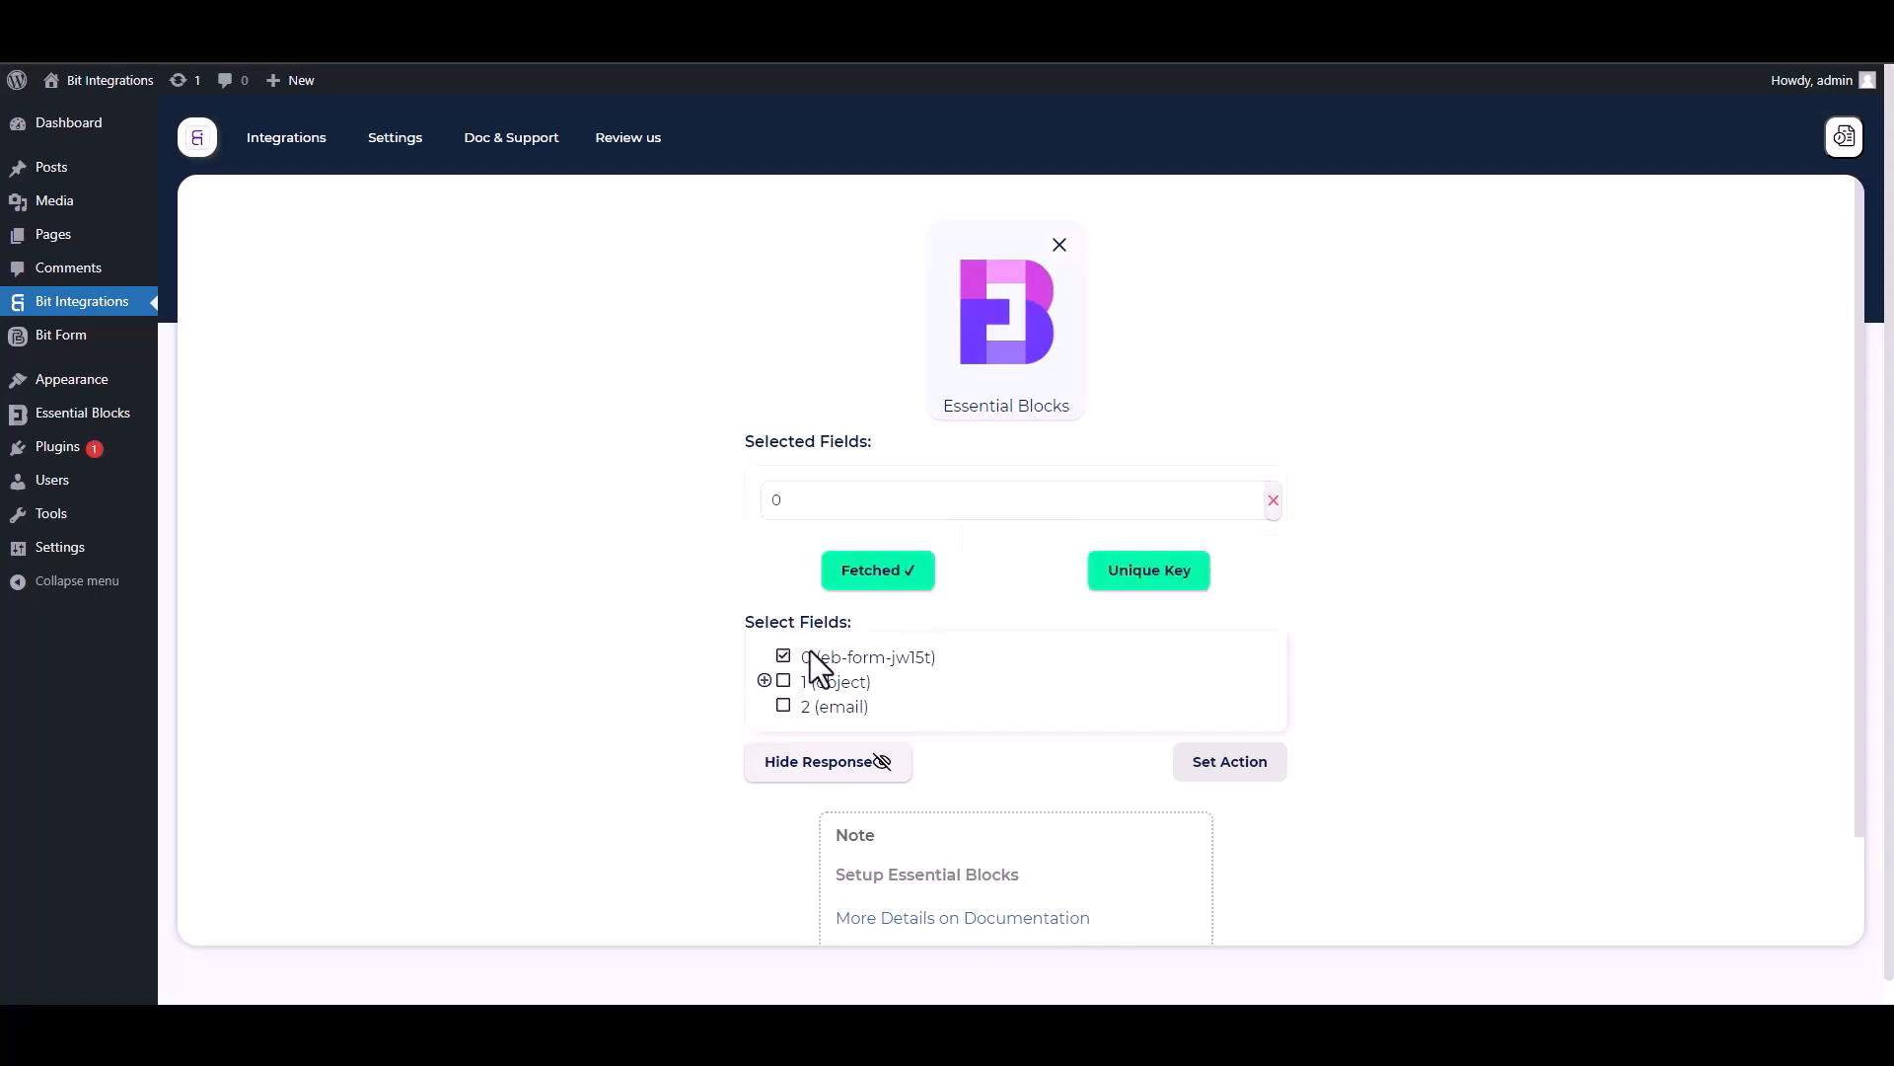
{"action": "left_click", "coordinate": [765, 681]}
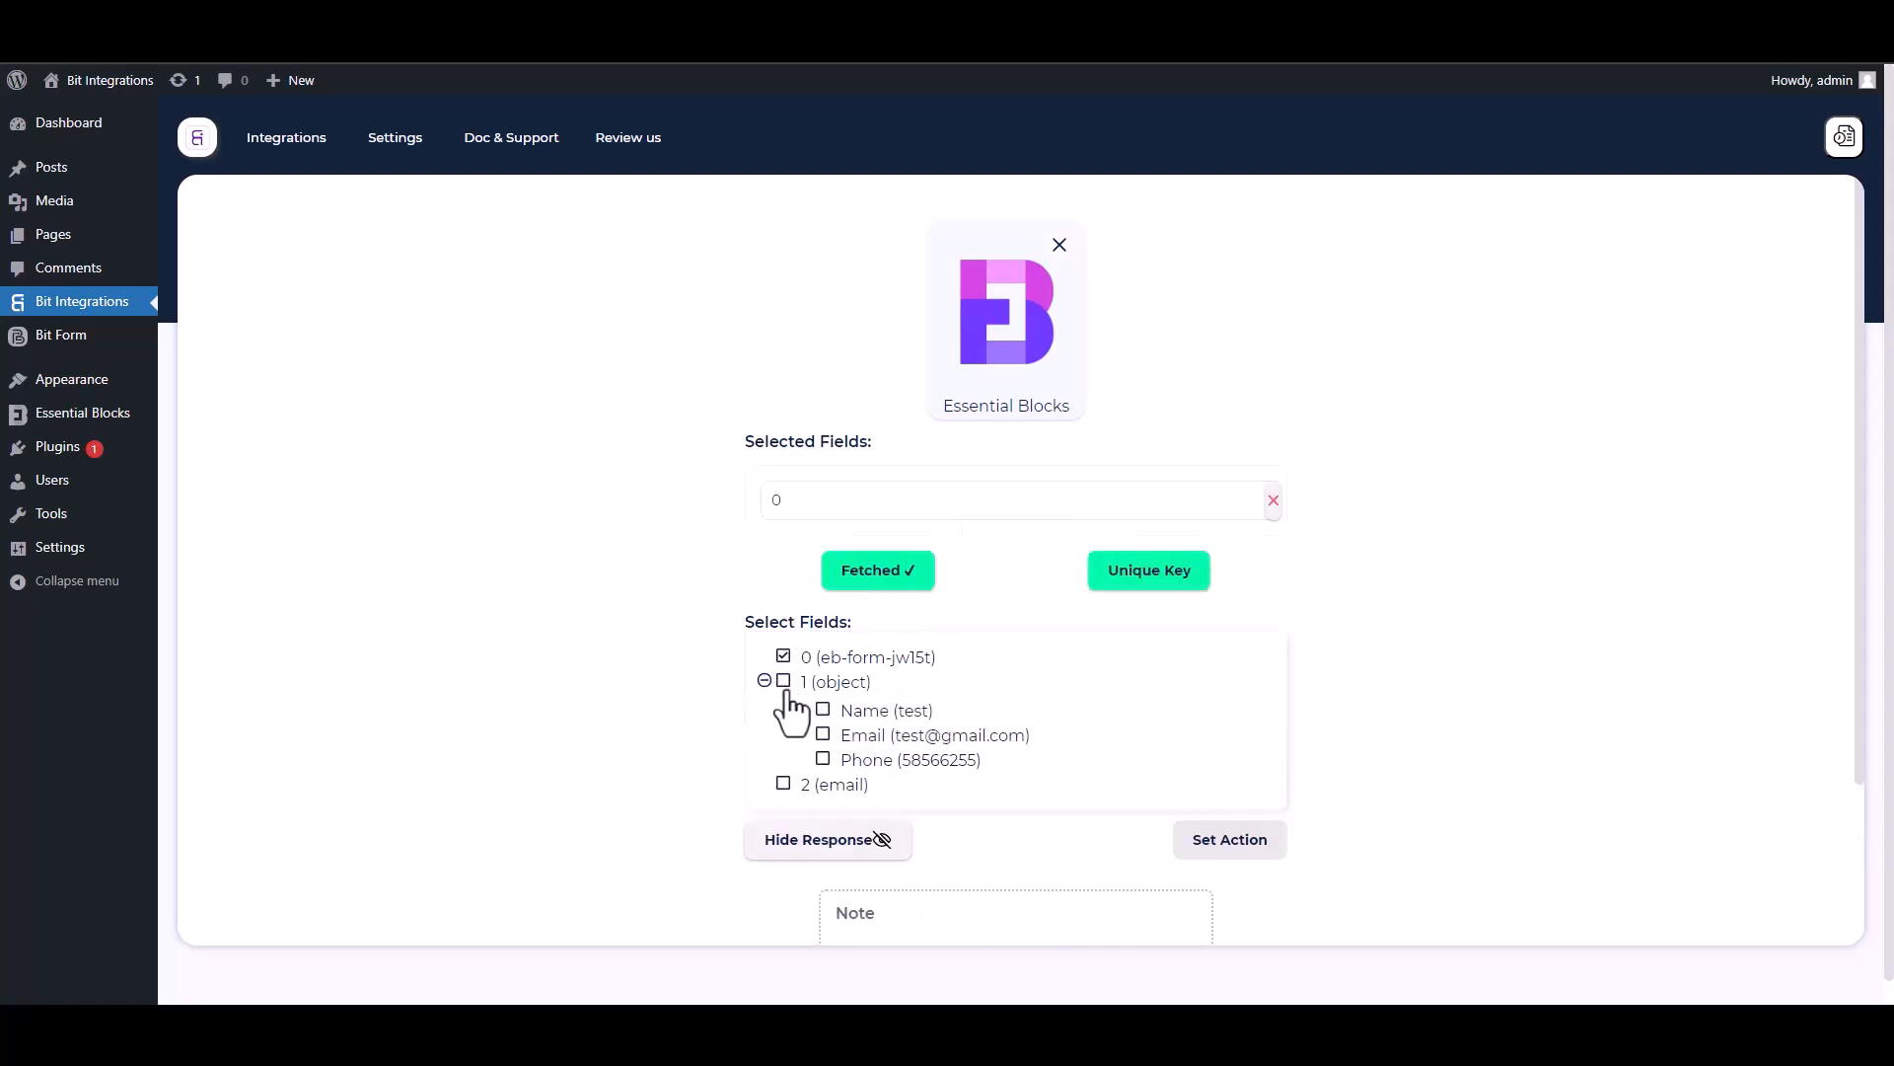
{"action": "left_click", "coordinate": [823, 710]}
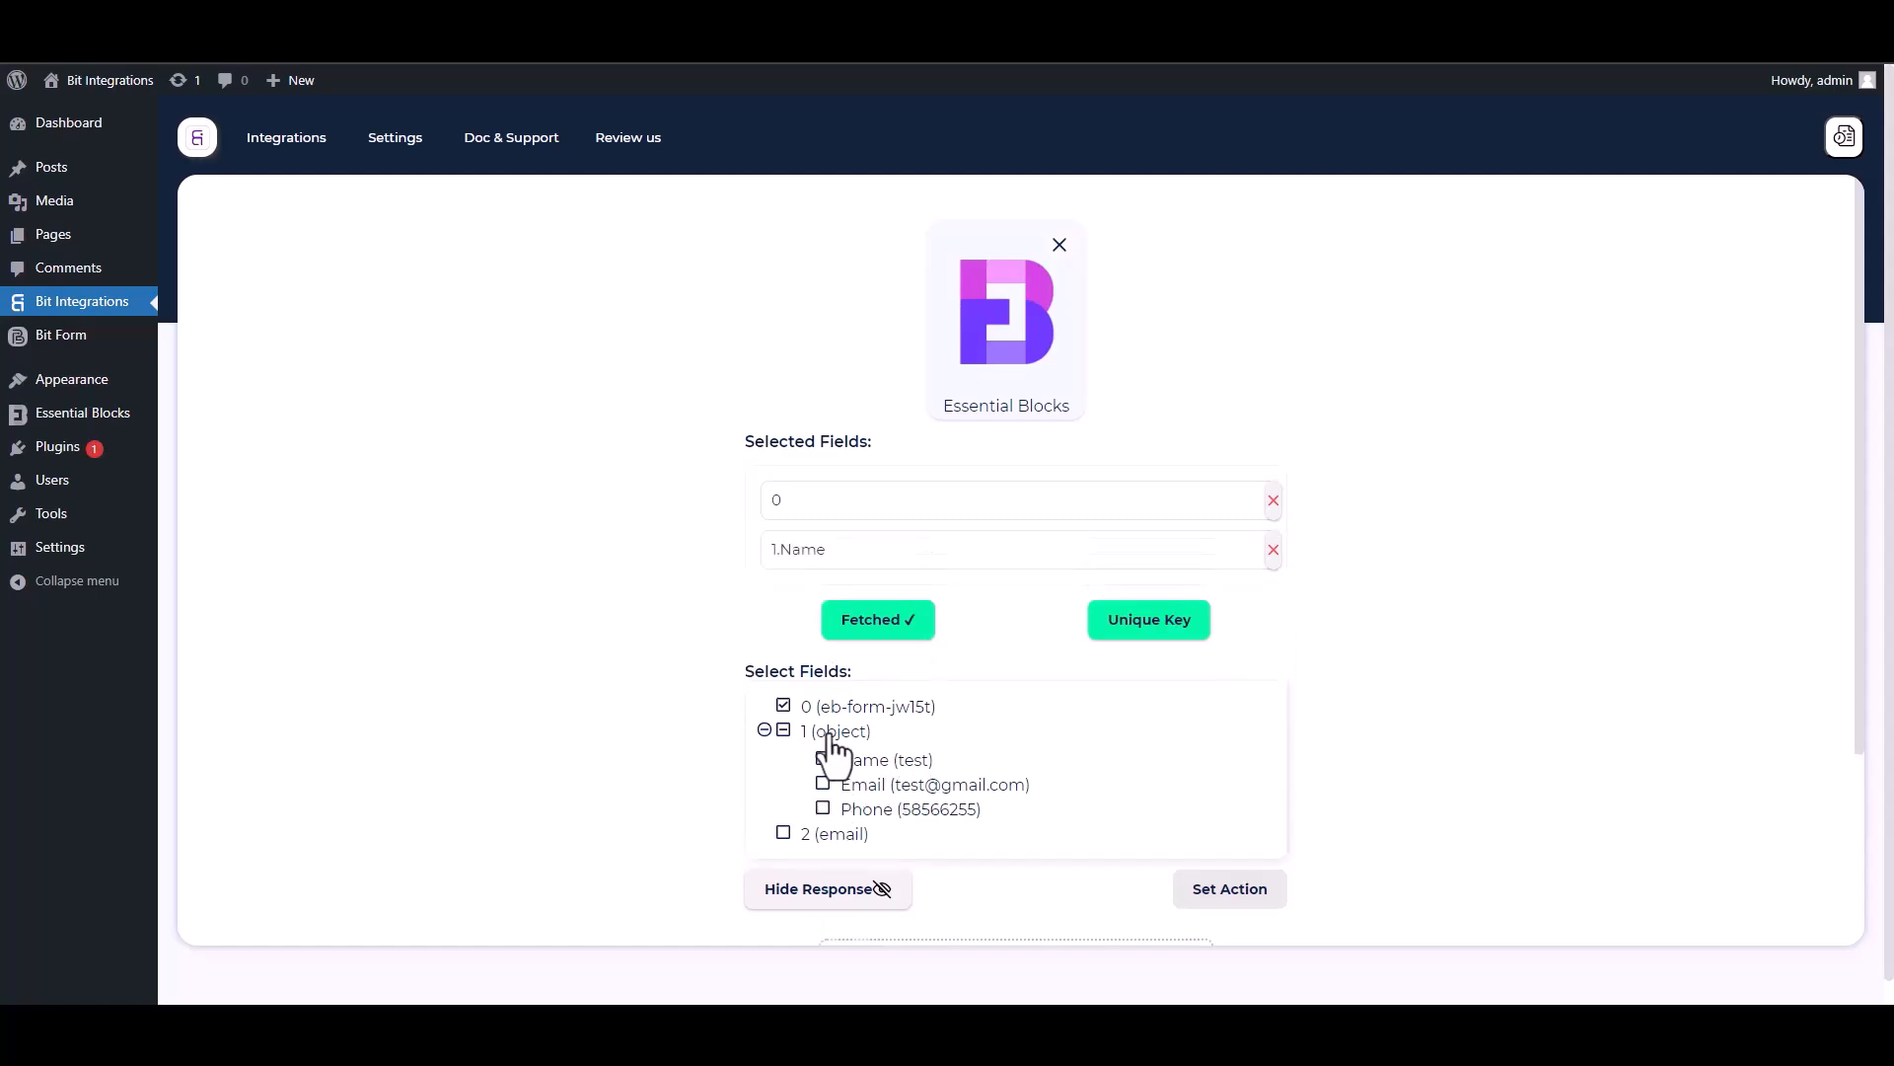
{"action": "left_click", "coordinate": [824, 783]}
{"action": "left_click", "coordinate": [823, 858]}
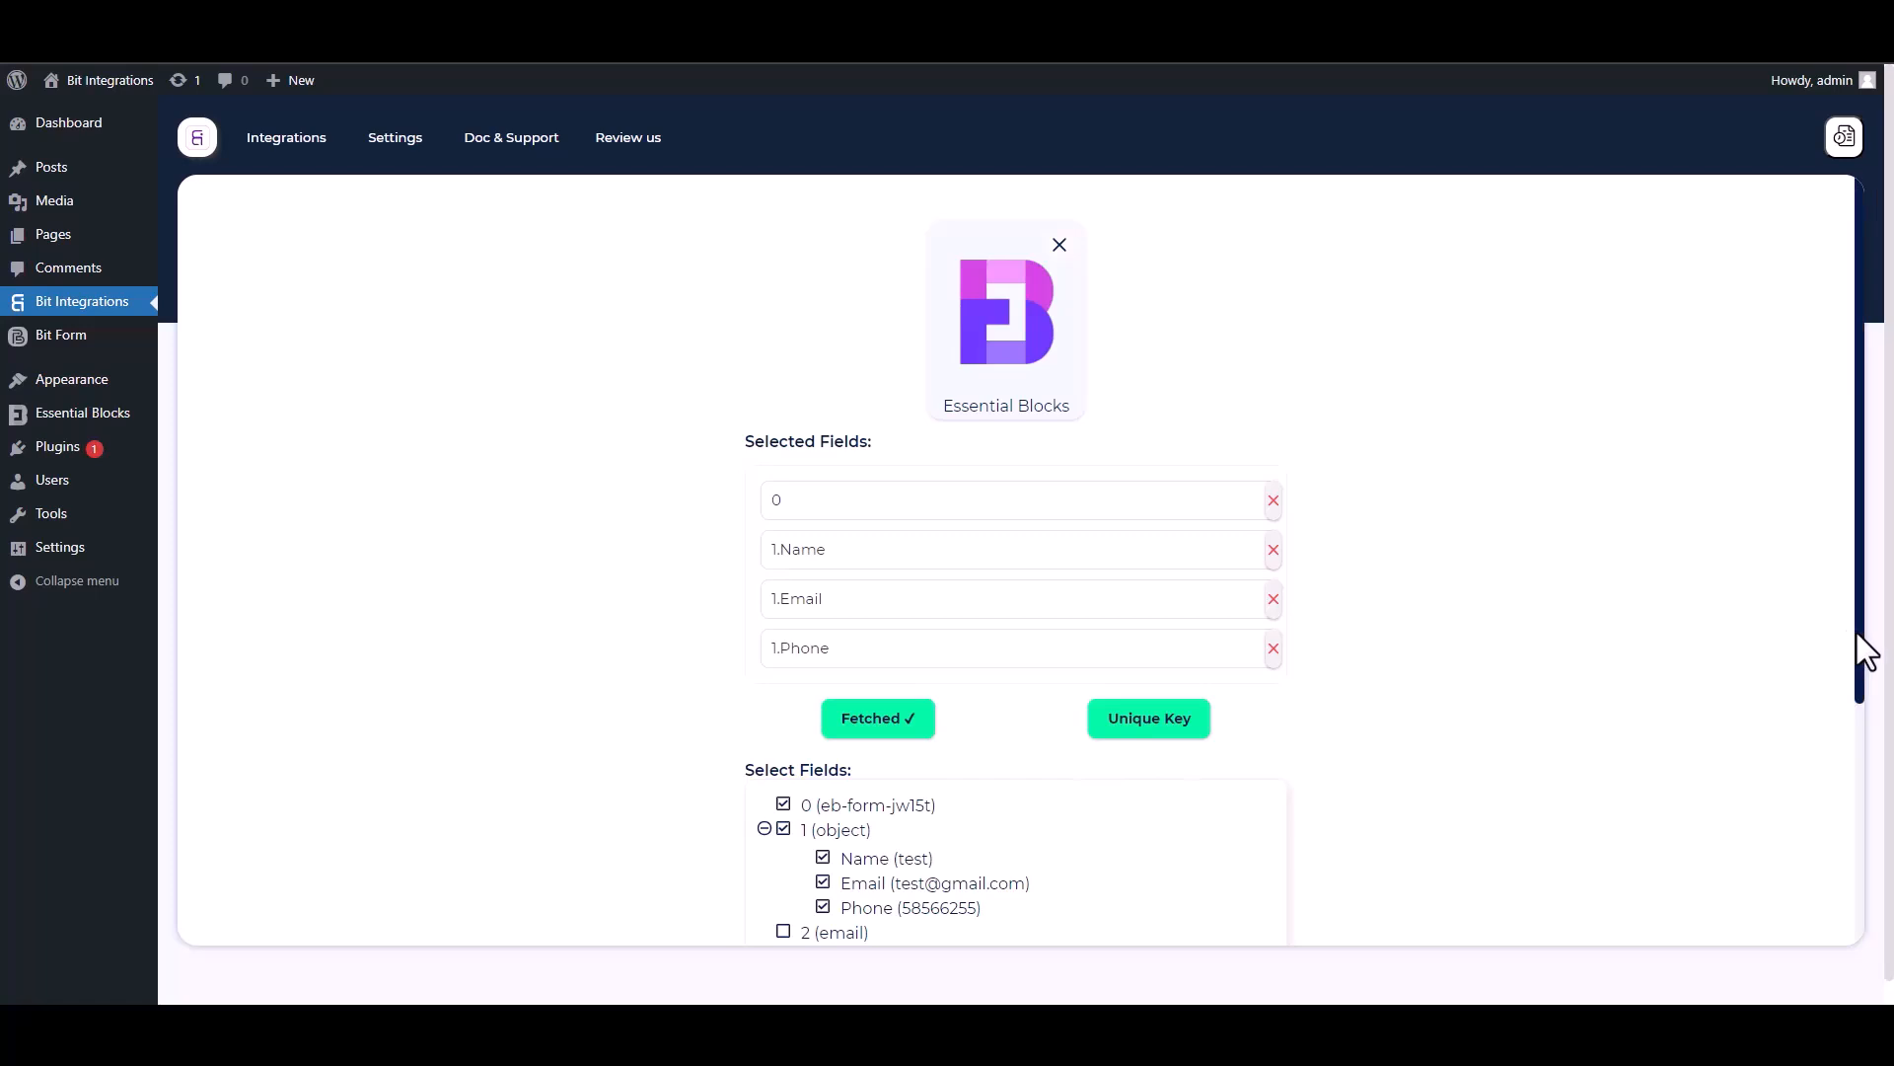
Set 1.Name as the unique primary key.
{"action": "scroll", "coordinate": [1859, 691], "scroll_direction": "down", "scroll_amount": 2}
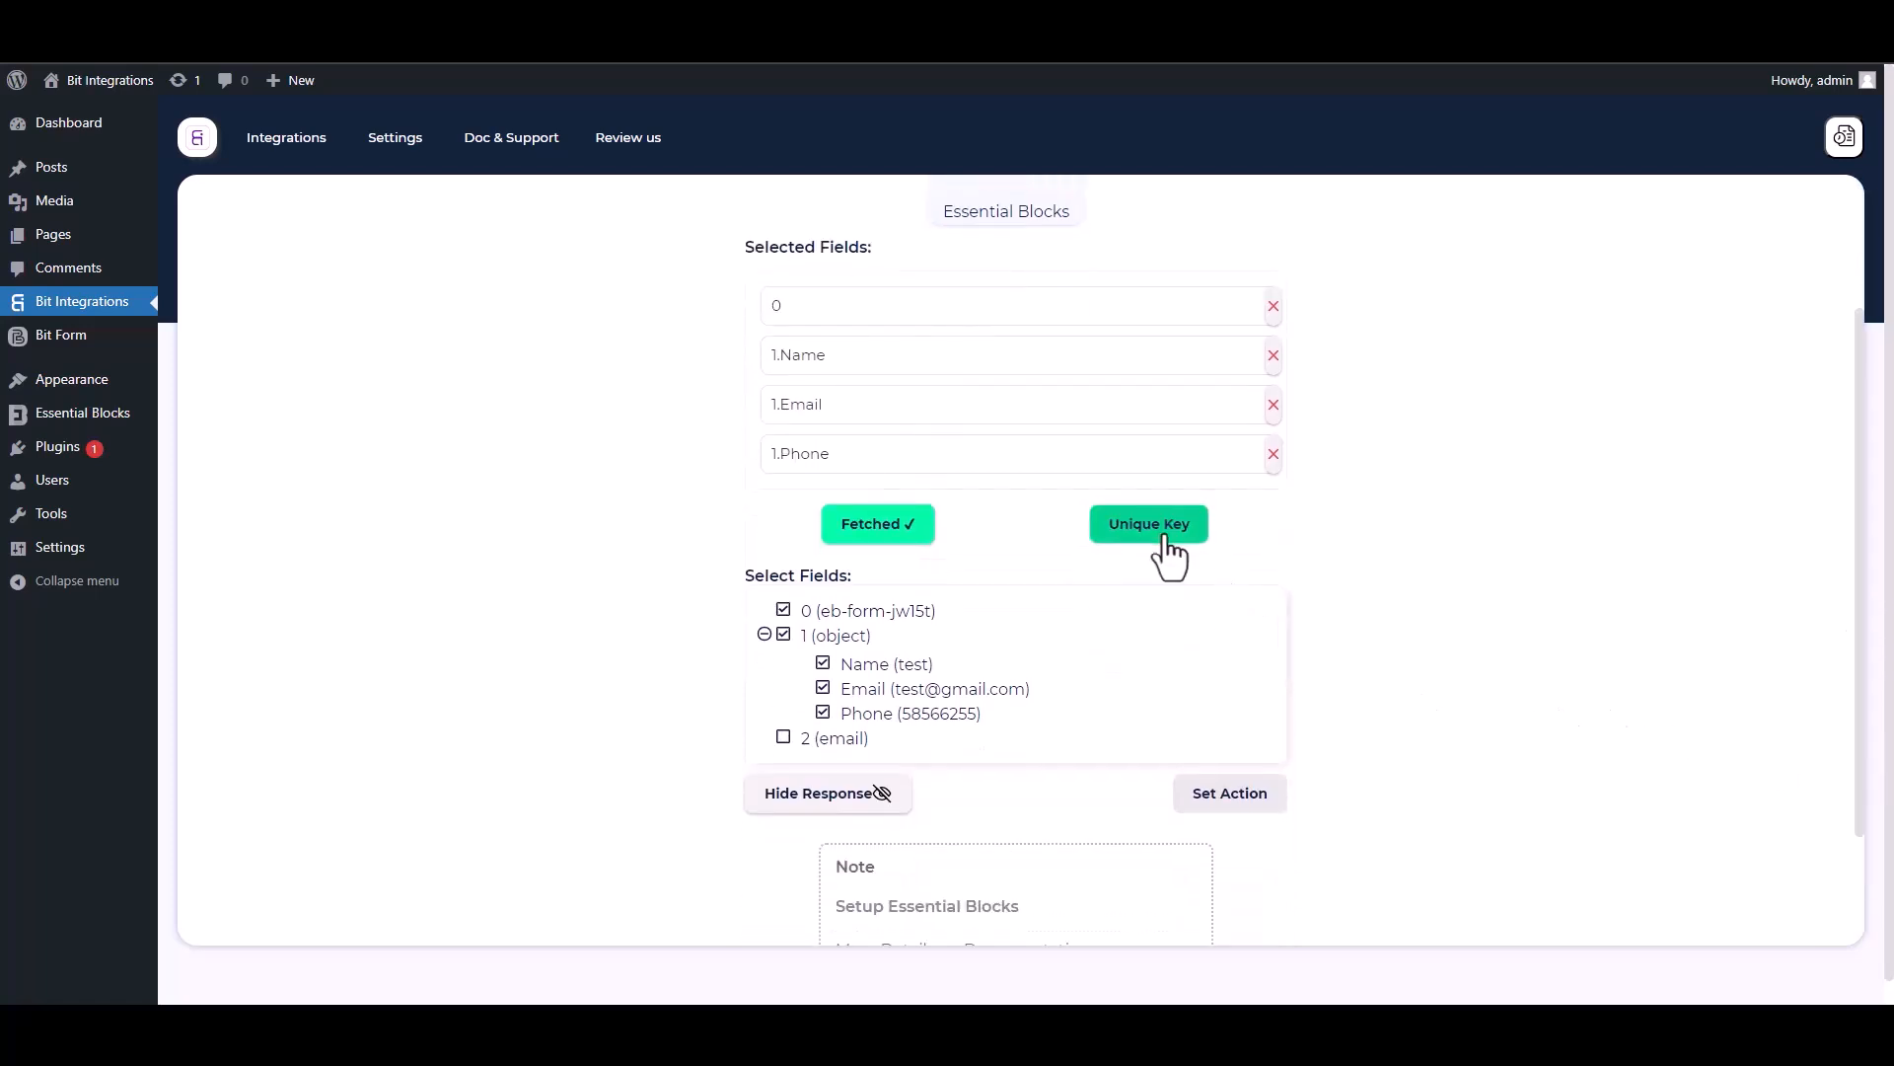
{"action": "left_click", "coordinate": [1152, 532]}
{"action": "left_click", "coordinate": [867, 545]}
{"action": "left_click", "coordinate": [807, 628]}
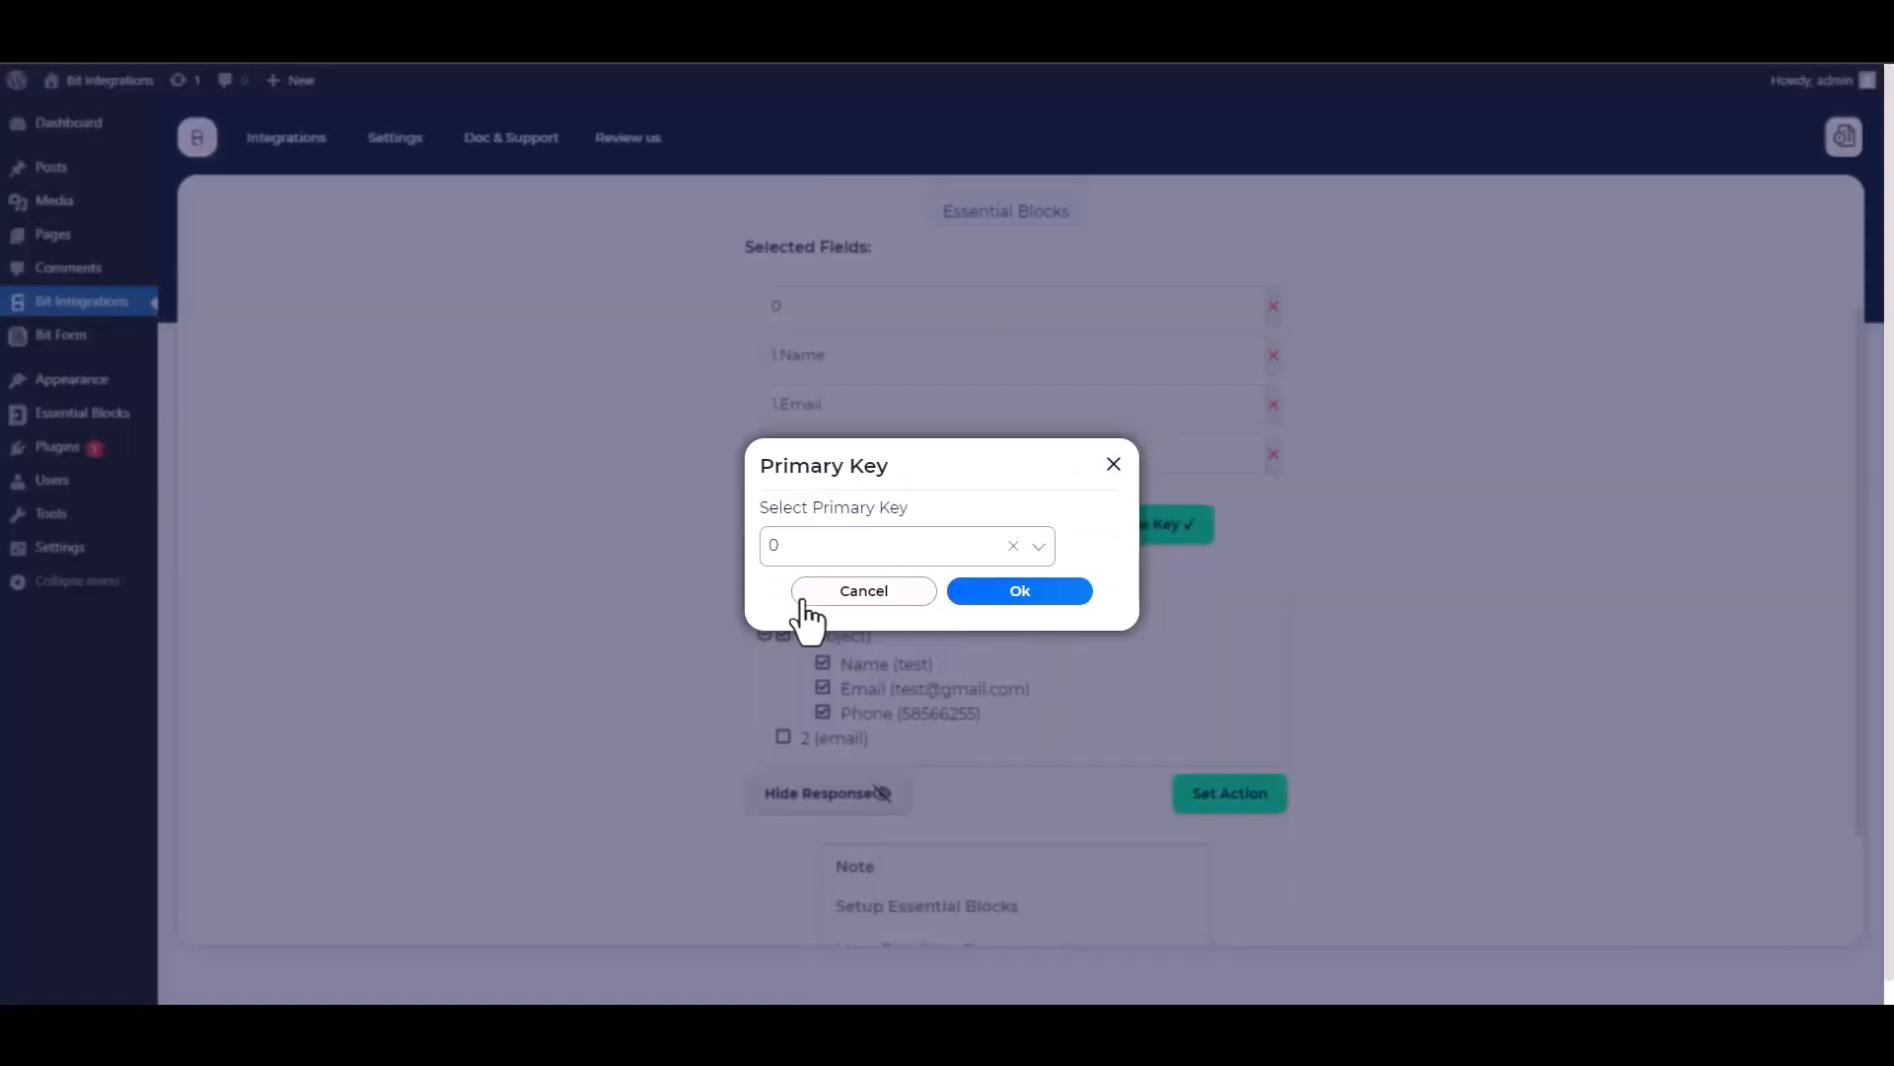
{"action": "left_click", "coordinate": [1017, 592]}
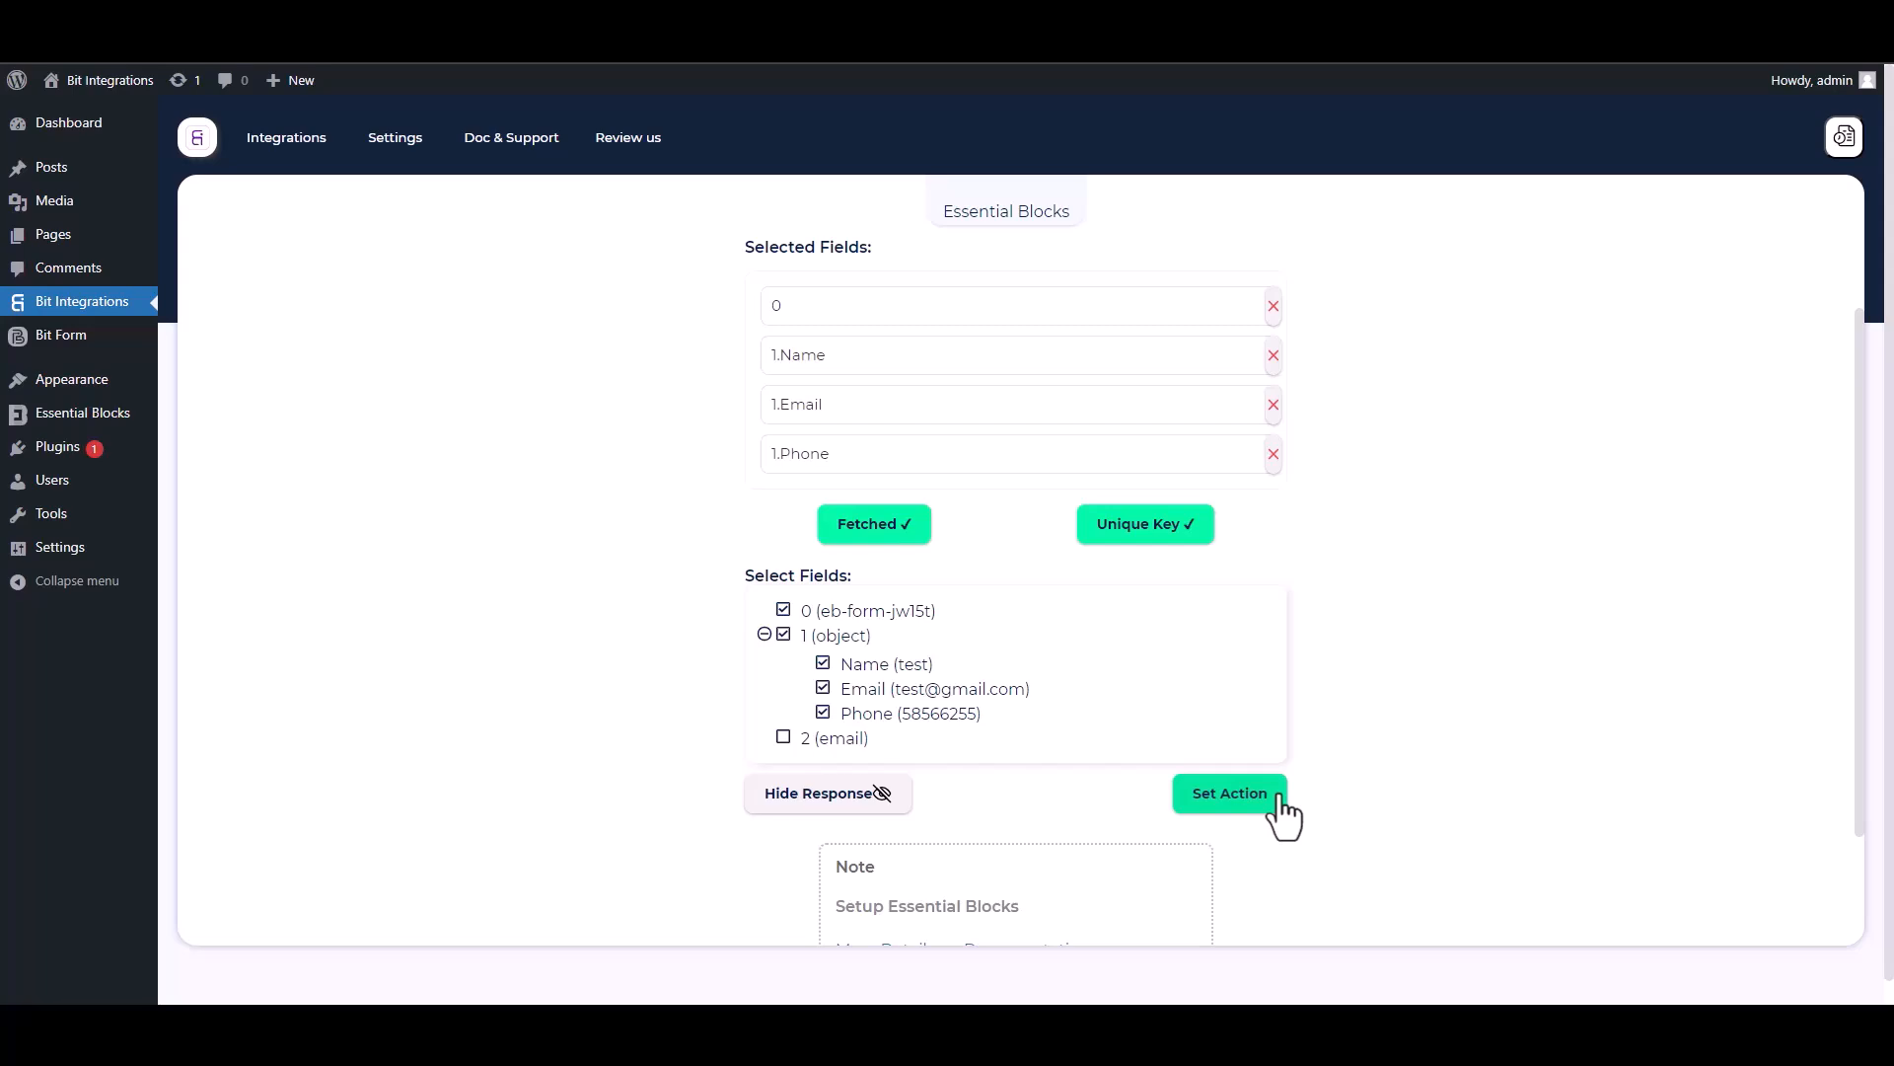
Choose WPForo as the action, connect to it, and advance to task and field mapping.
{"action": "left_click", "coordinate": [1280, 801]}
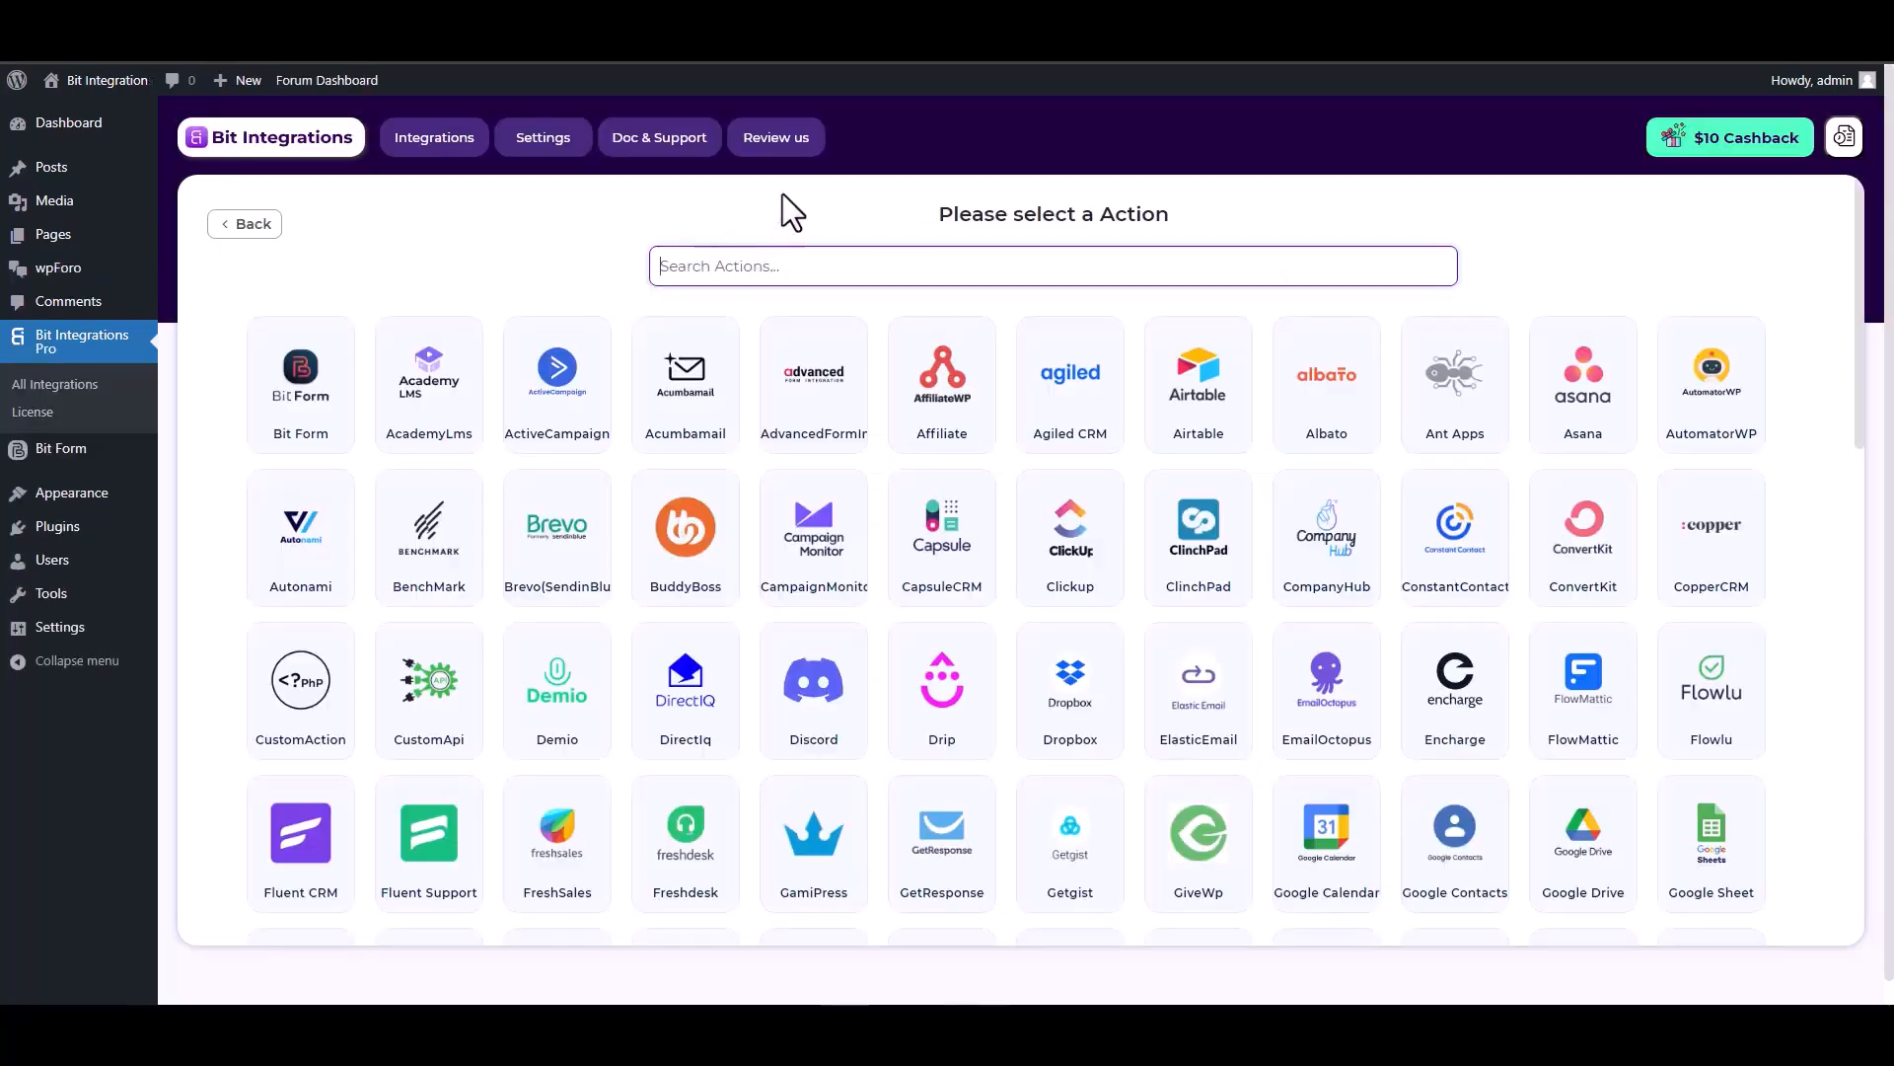
{"action": "type", "text": "wp"}
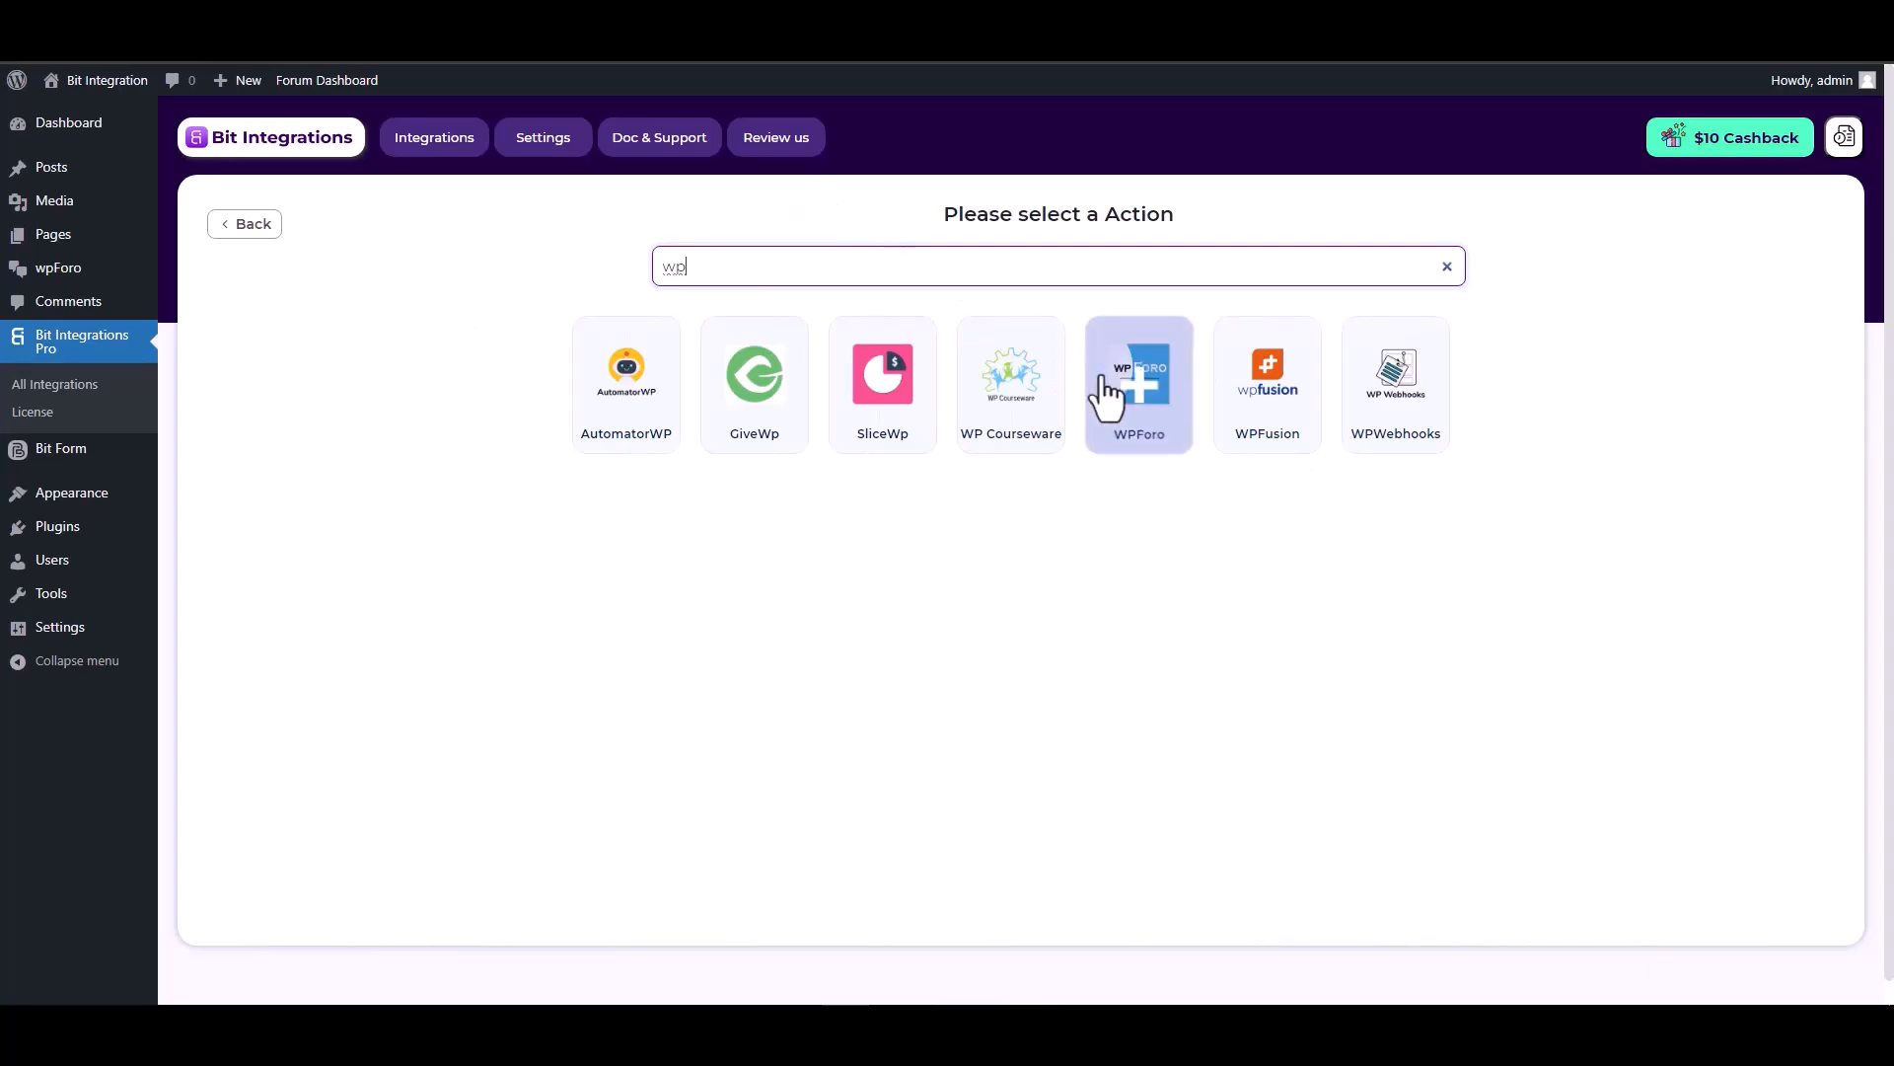
{"action": "left_click", "coordinate": [1130, 390]}
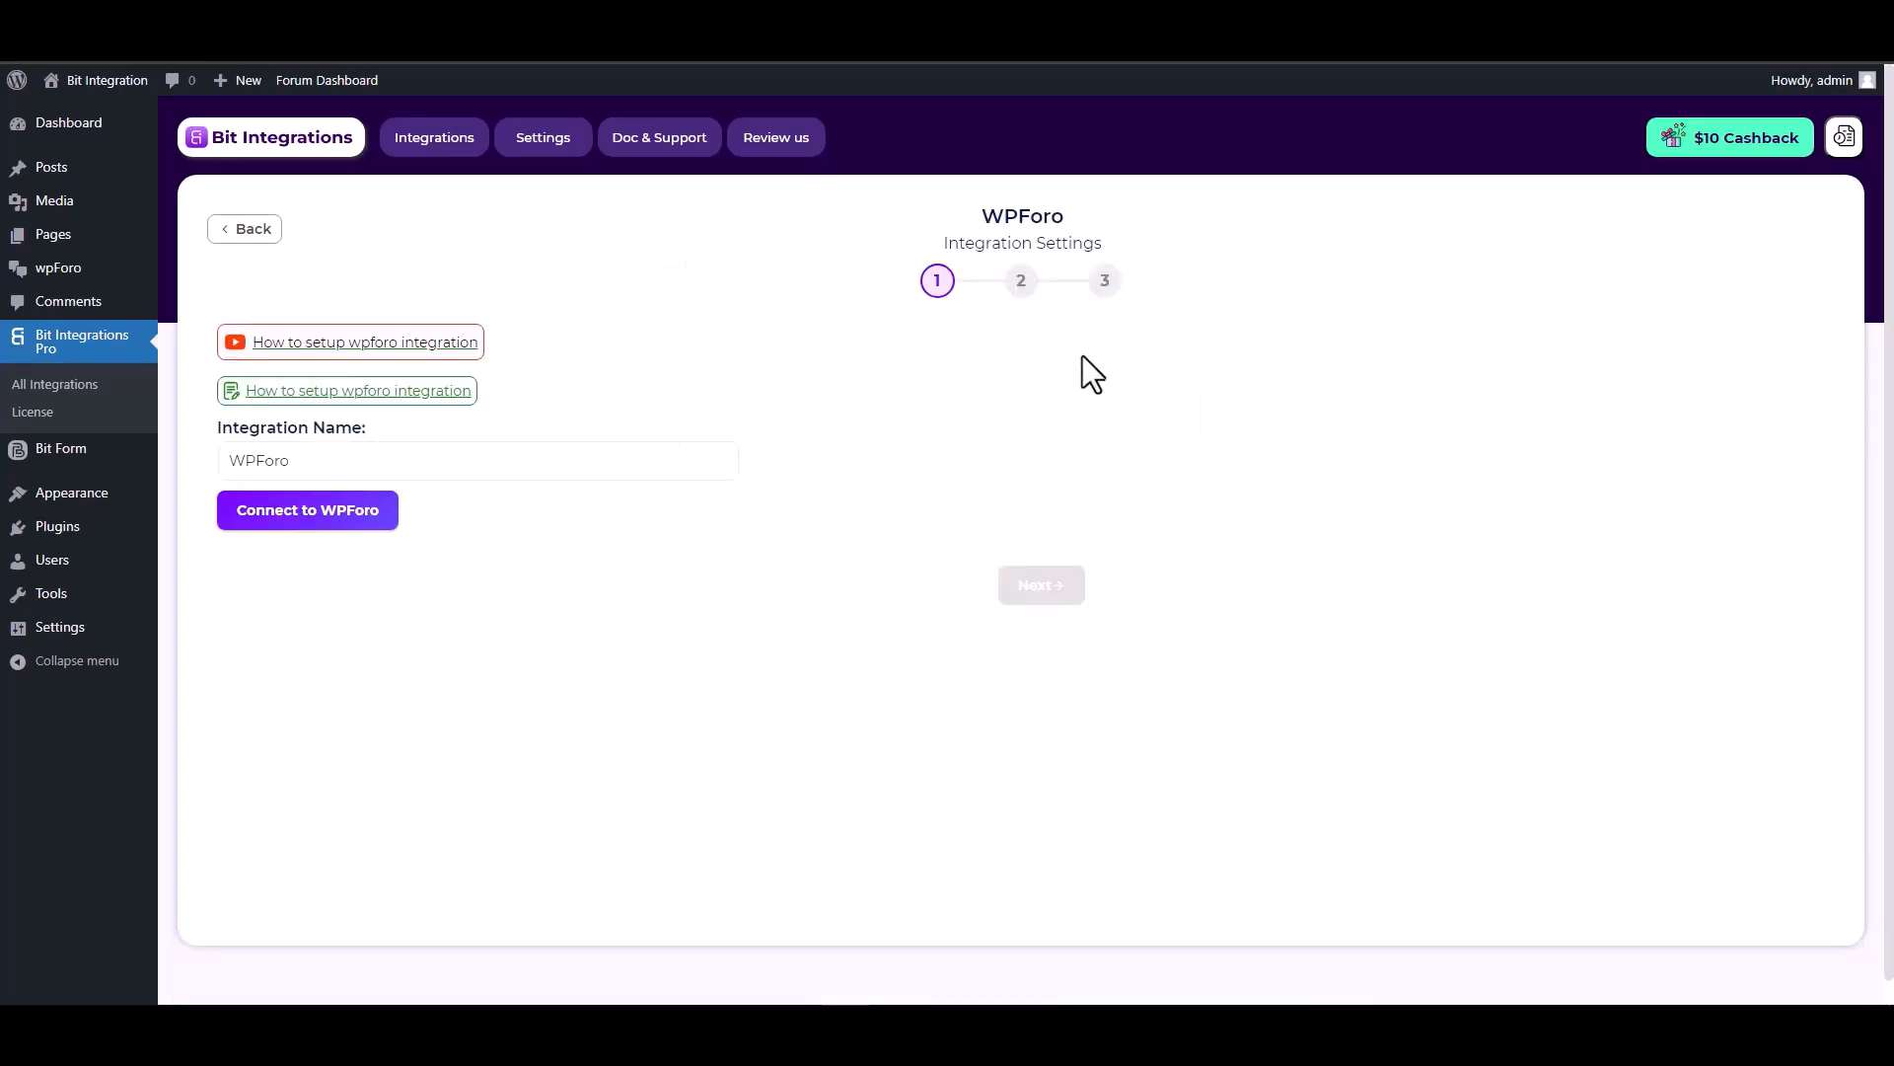
{"action": "left_click", "coordinate": [327, 514]}
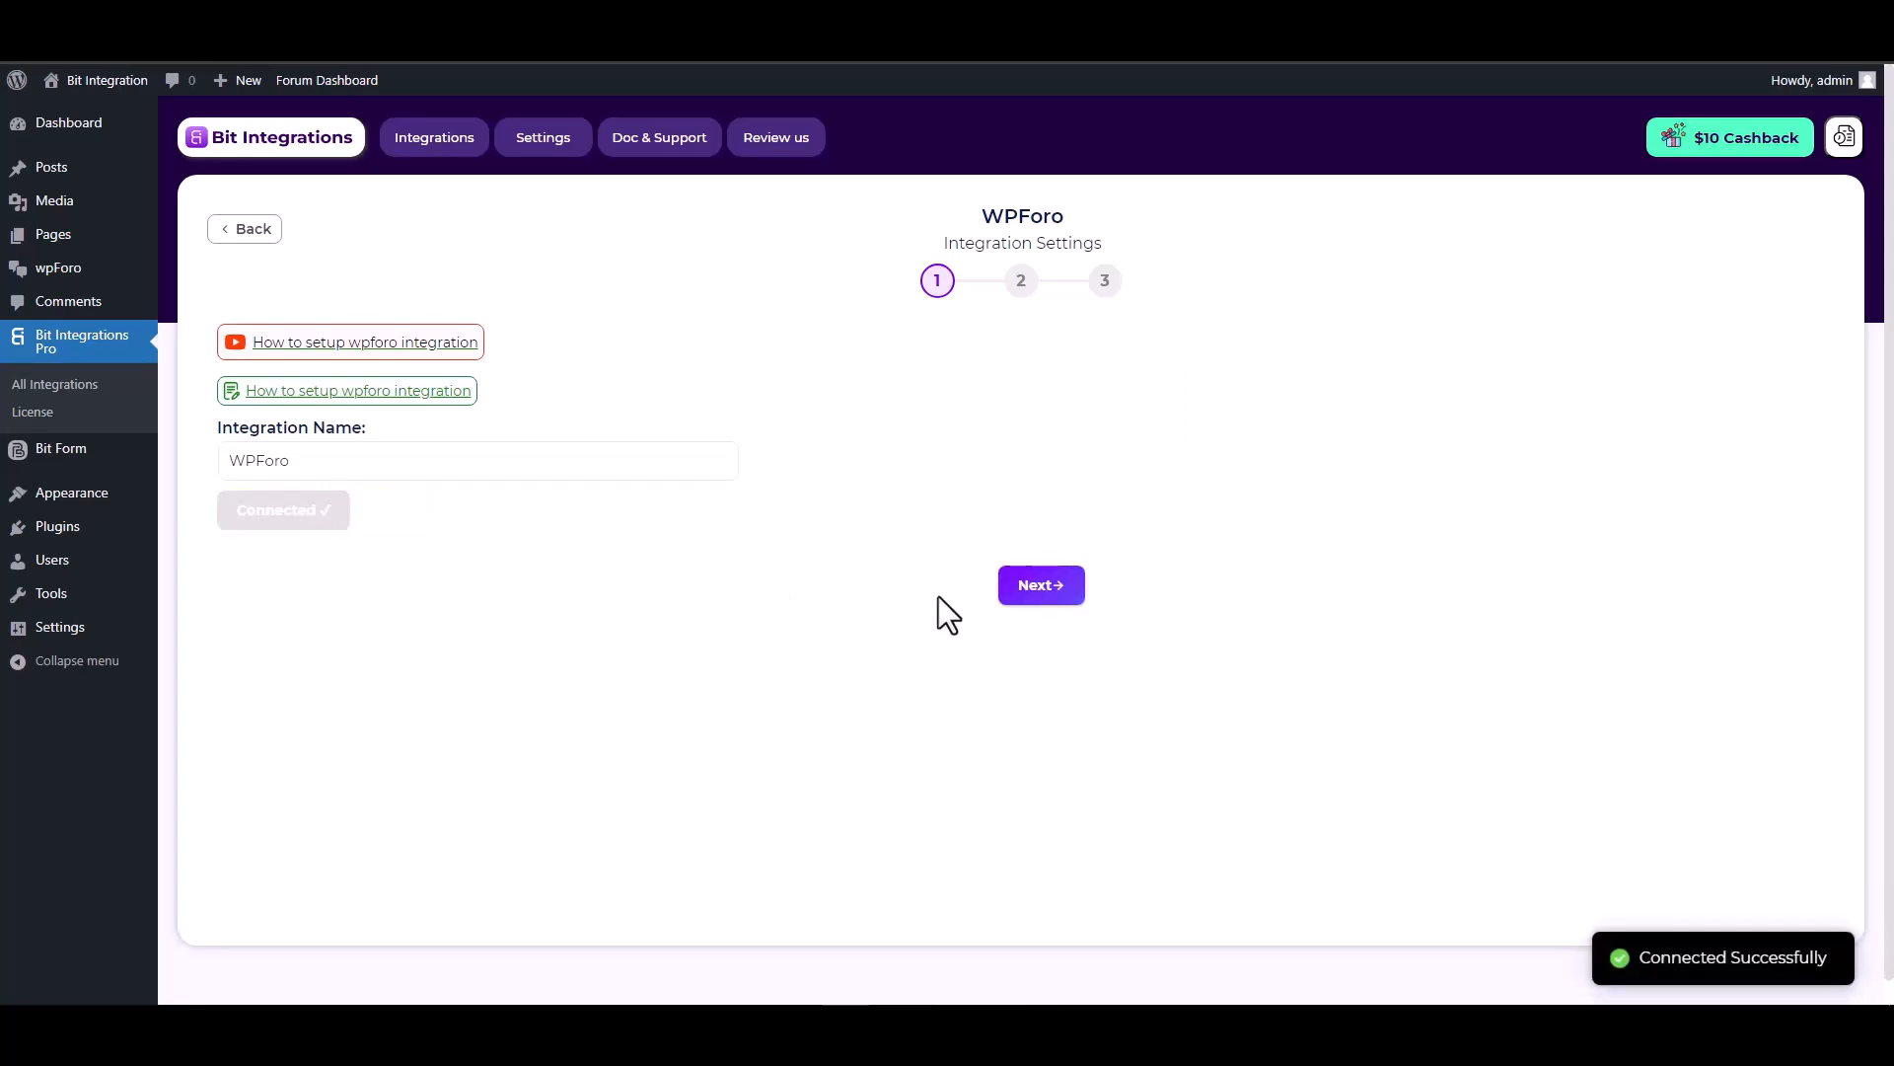
{"action": "left_click", "coordinate": [1028, 604]}
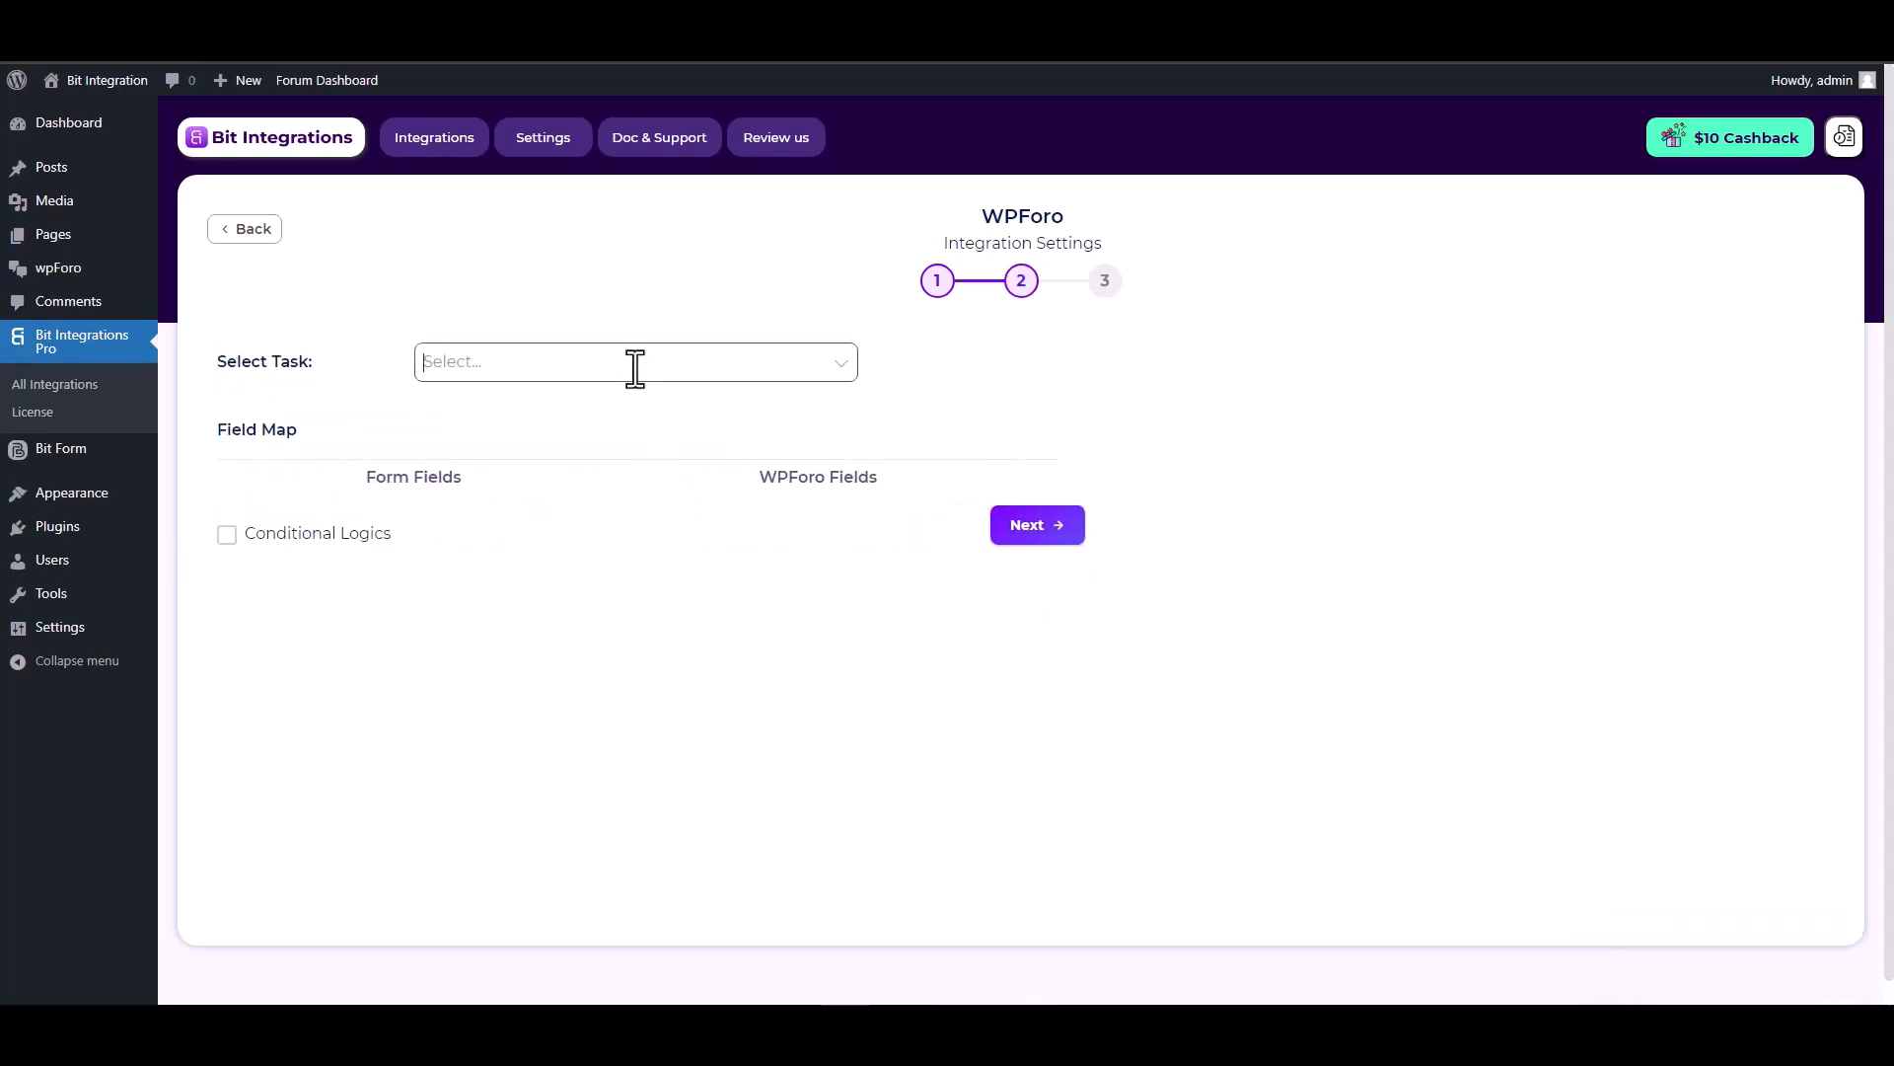
Set the WPForo task to Create a New Topic.
{"action": "left_click", "coordinate": [634, 369]}
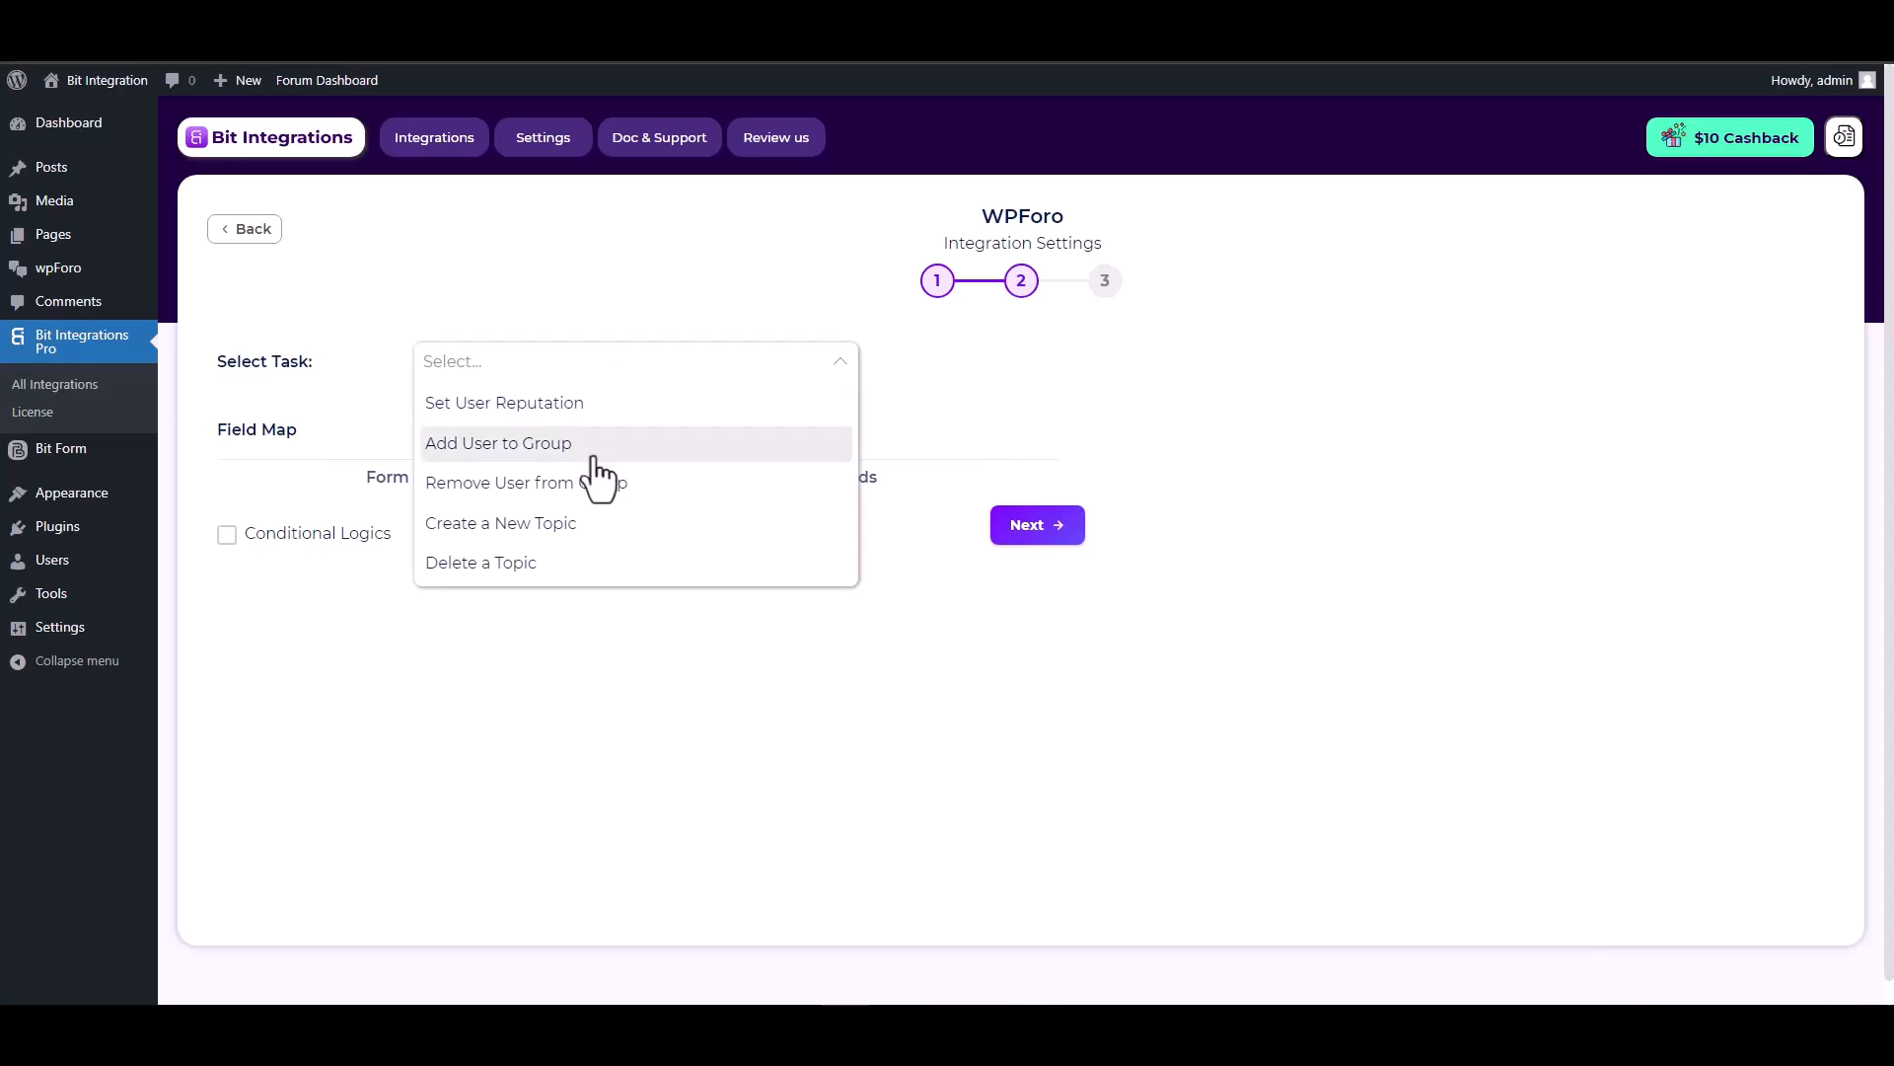
{"action": "left_click", "coordinate": [579, 533]}
{"action": "scroll", "coordinate": [614, 414], "scroll_direction": "down", "scroll_amount": 1}
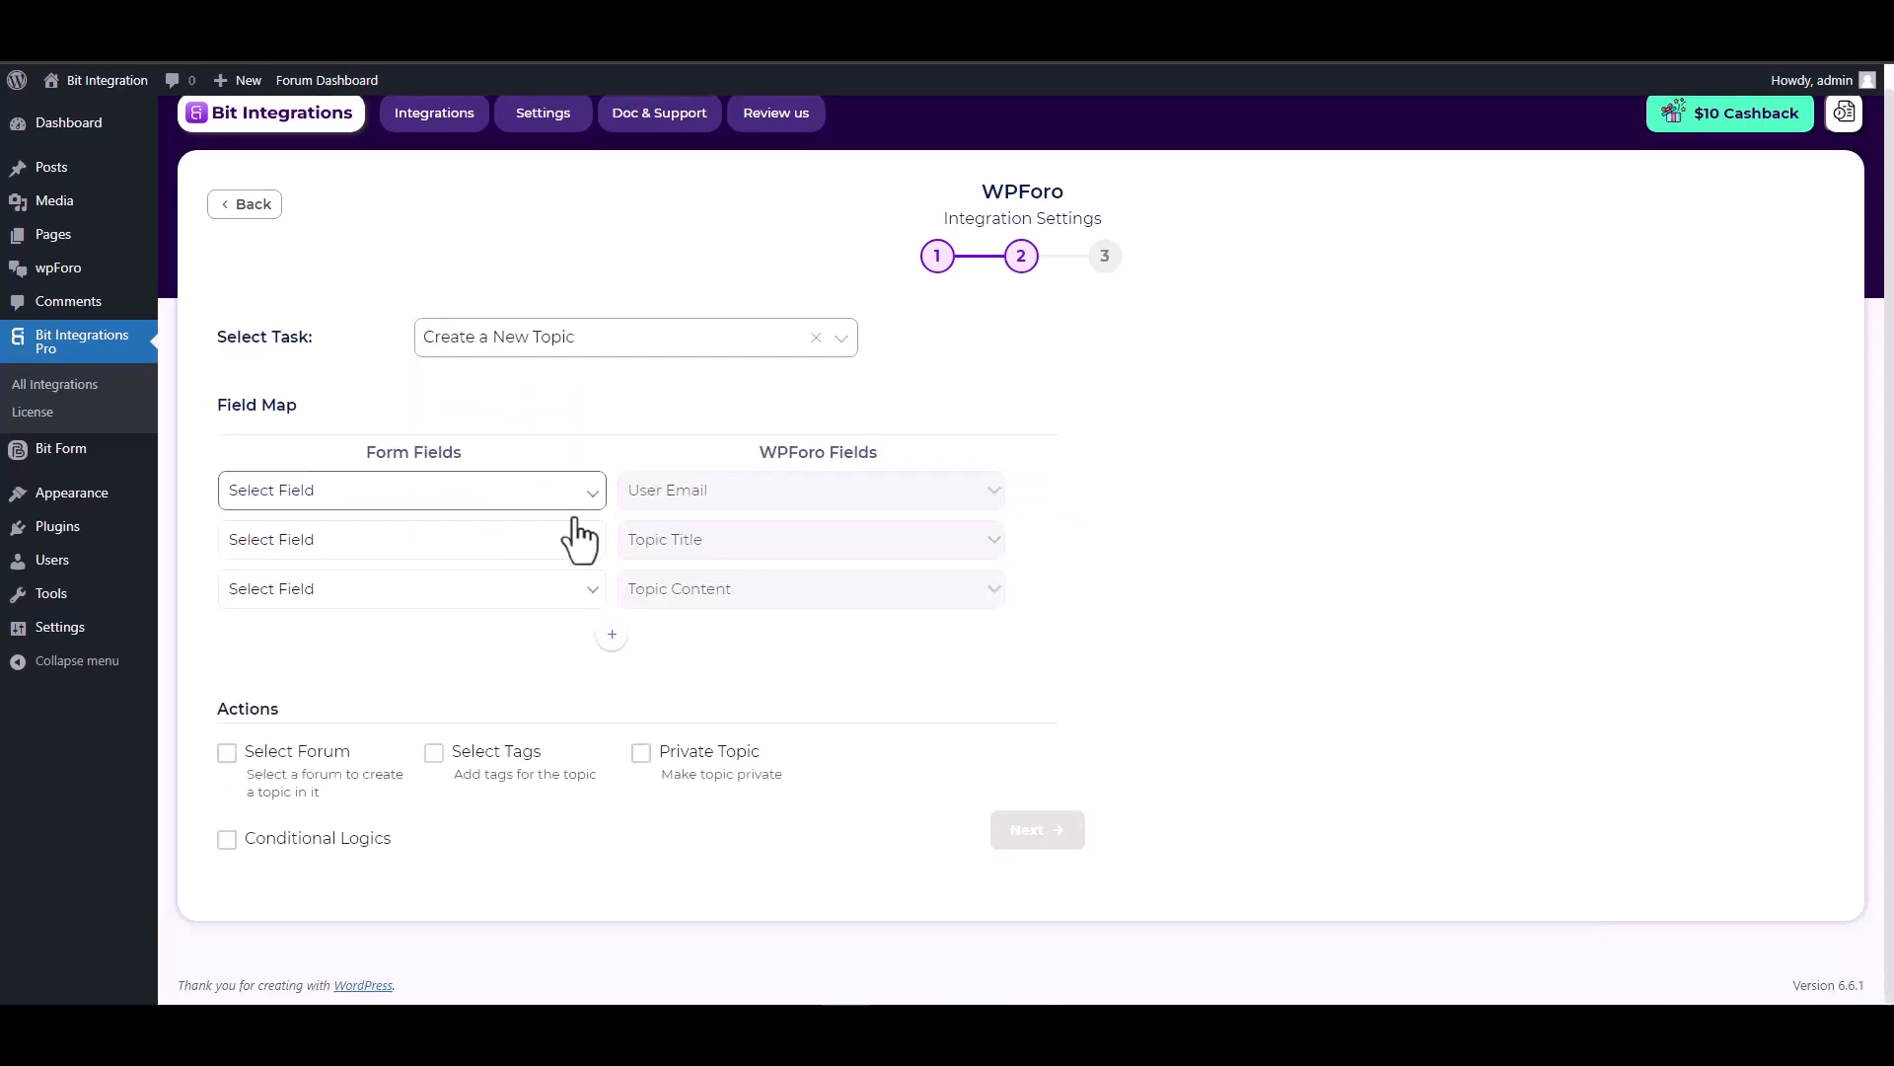
Map form fields Email, Title and Content to User Email, Topic Title and Topic Content.
{"action": "left_click", "coordinate": [542, 500]}
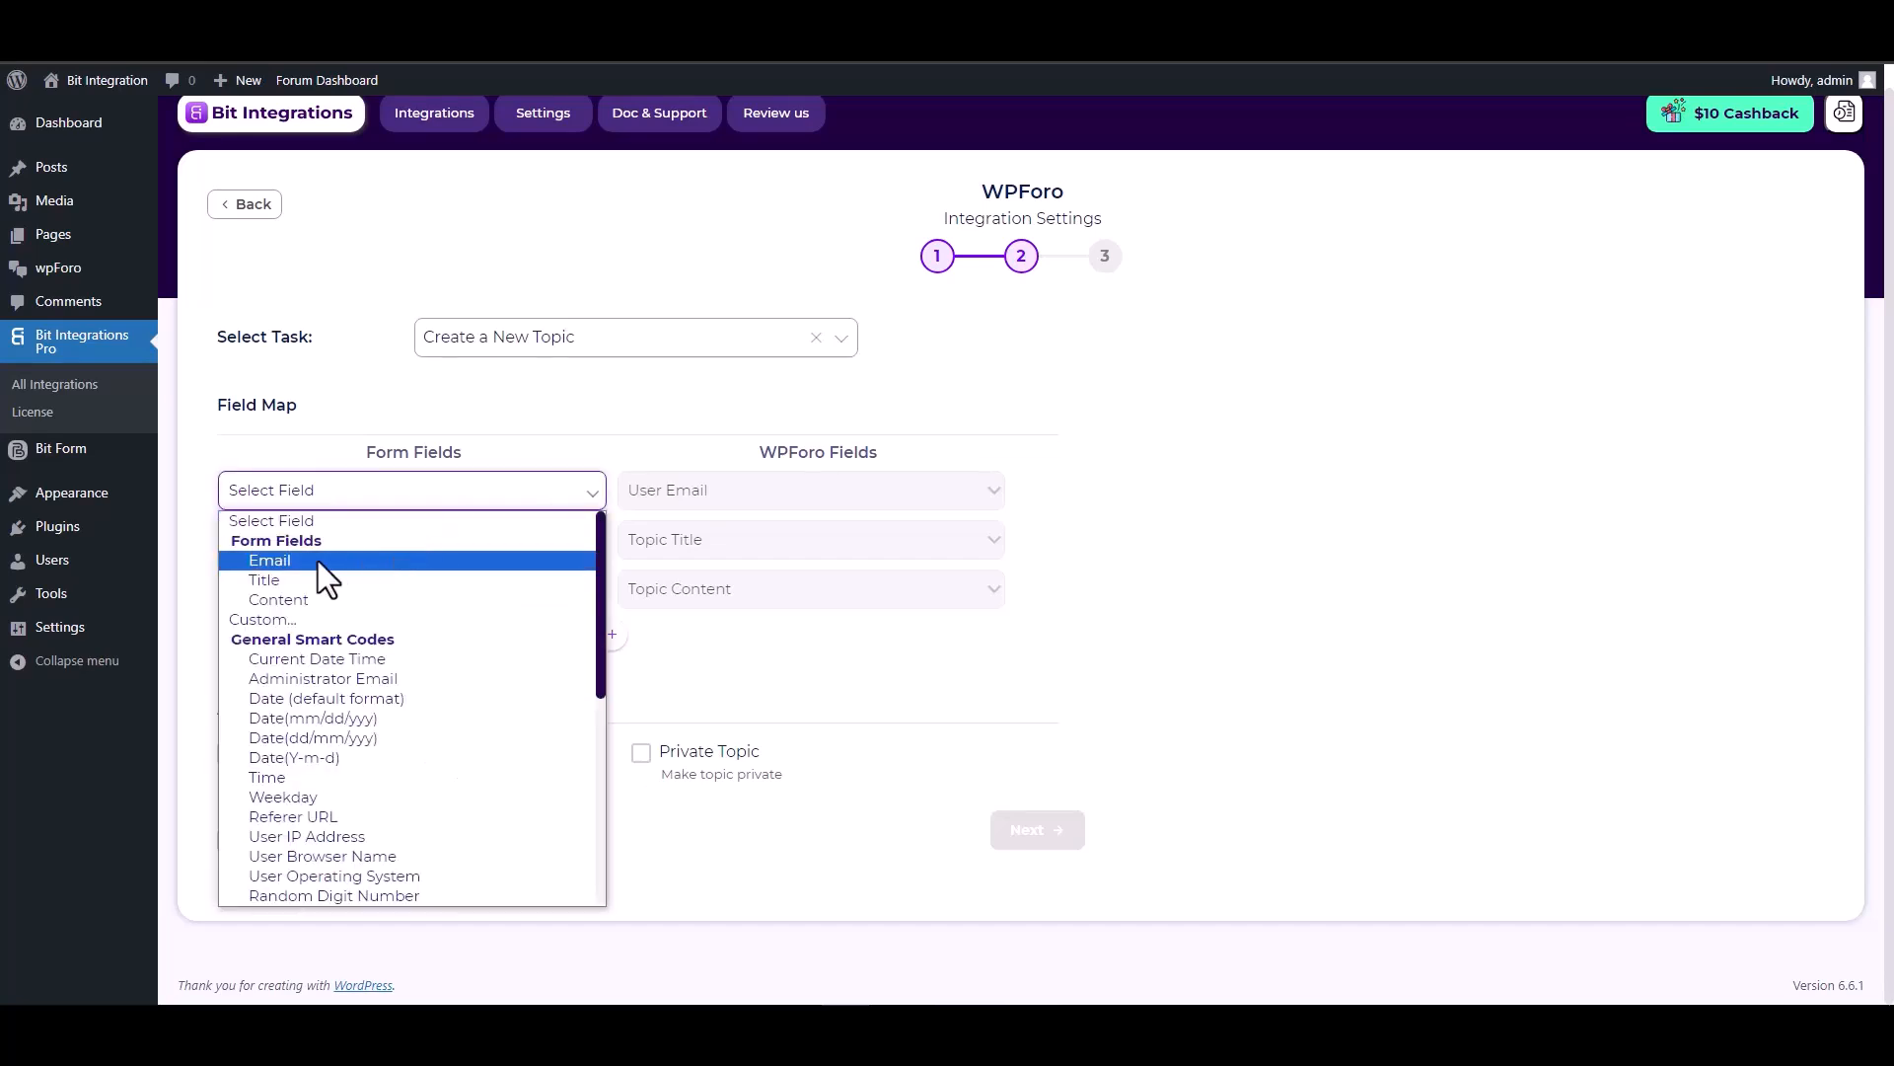
{"action": "left_click", "coordinate": [318, 558]}
{"action": "left_click", "coordinate": [346, 546]}
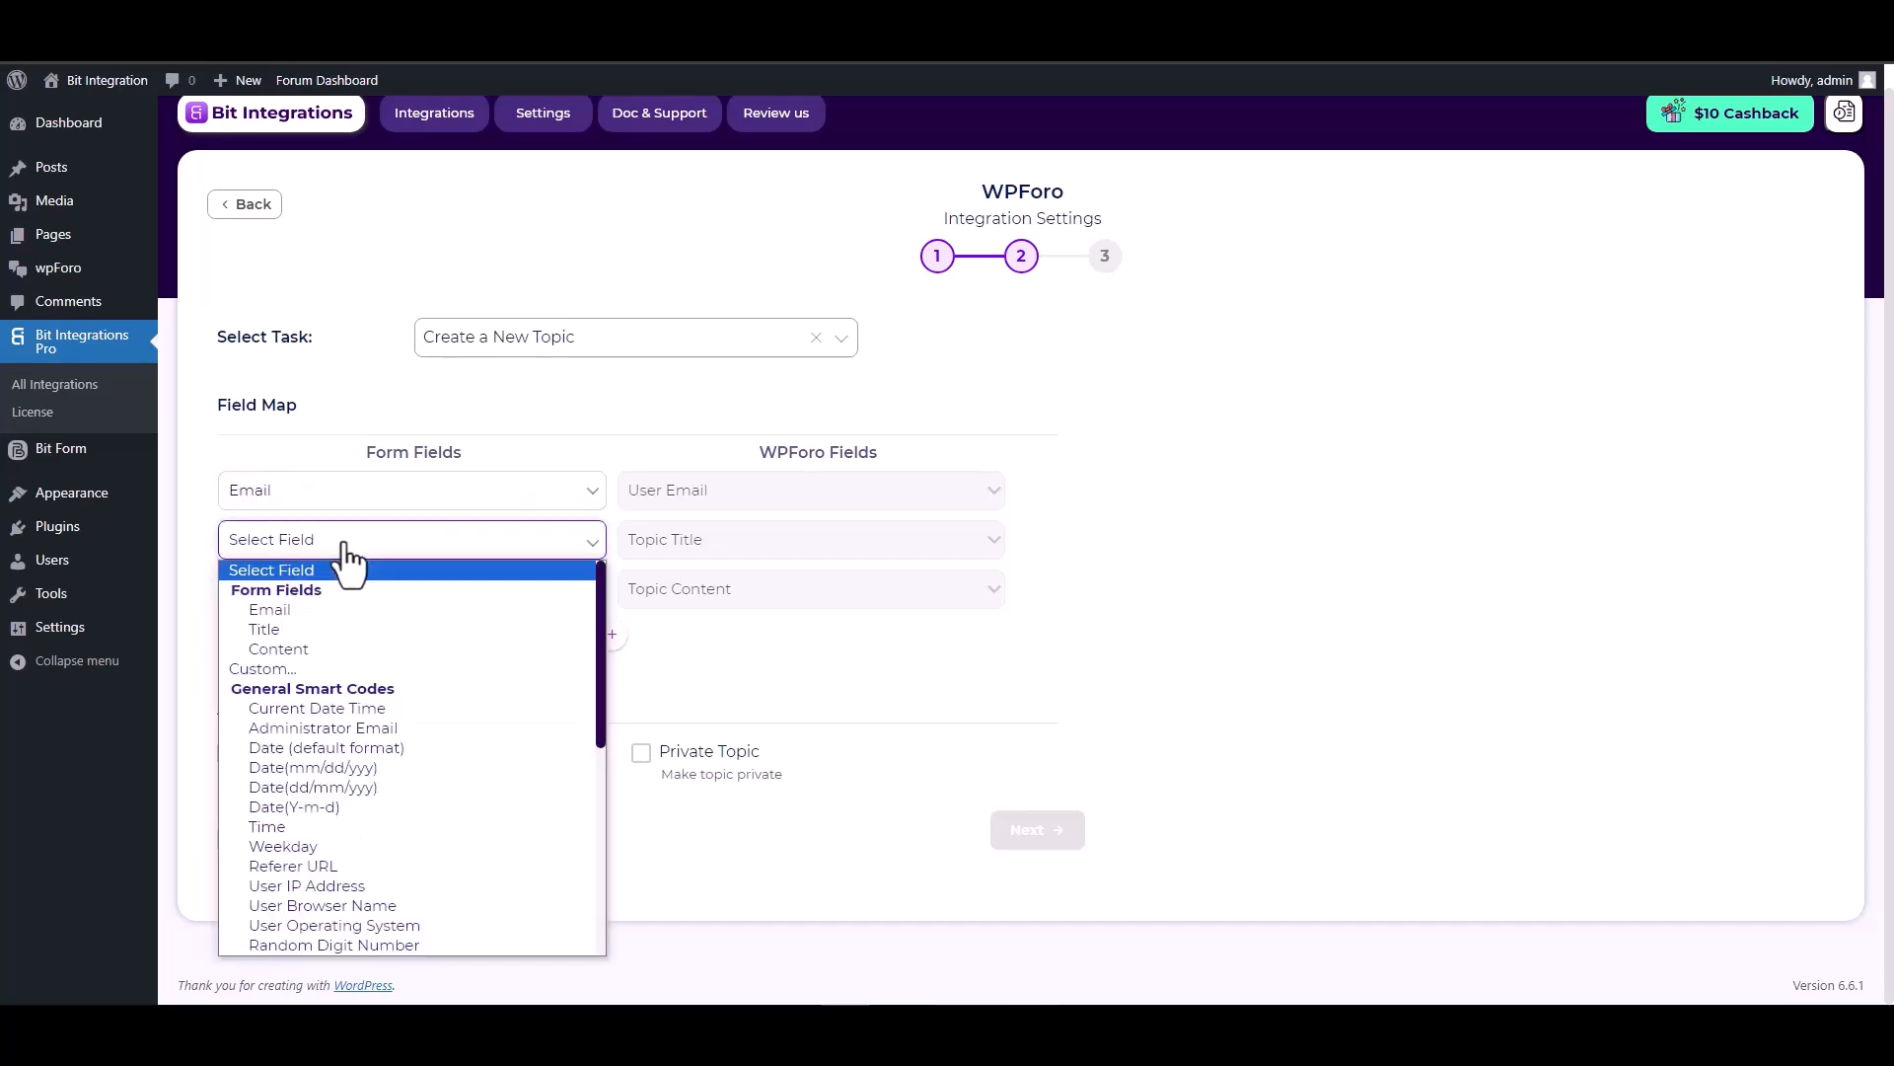
{"action": "left_click", "coordinate": [288, 636]}
{"action": "left_click", "coordinate": [426, 592]}
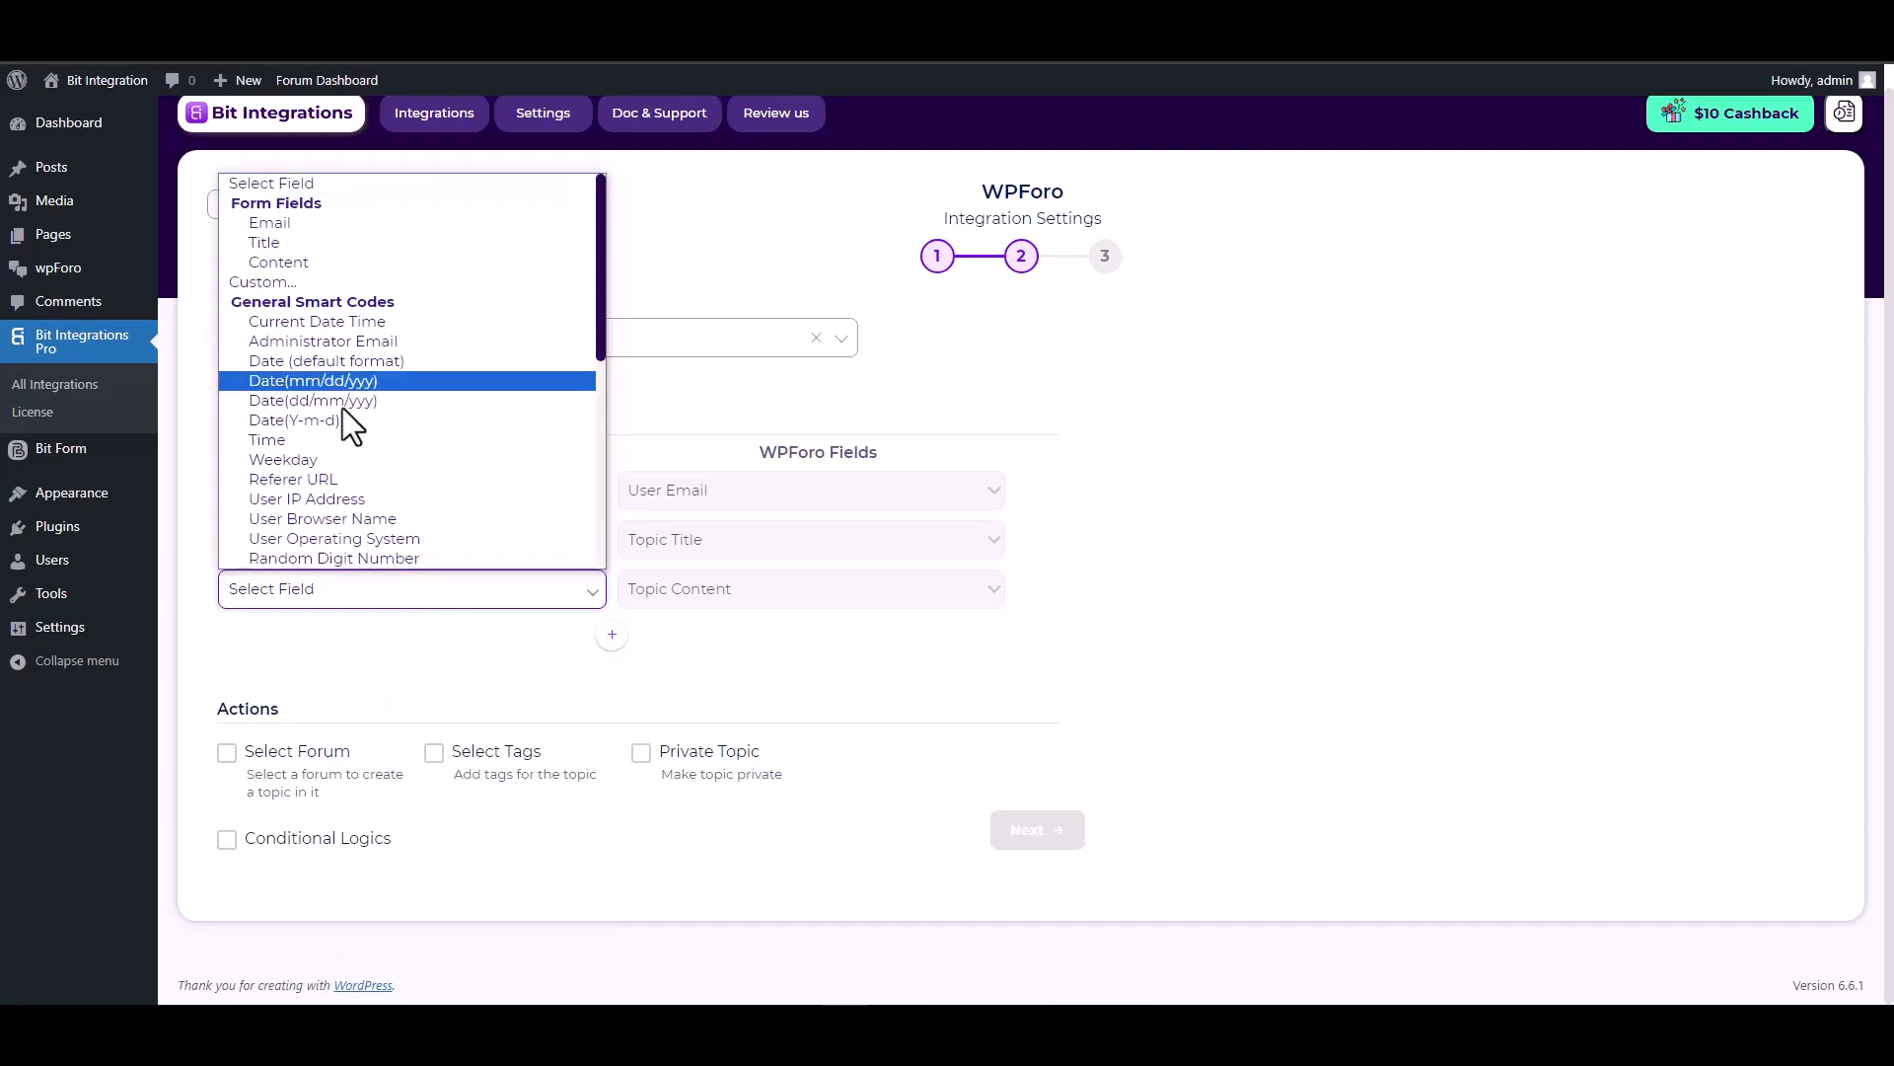
{"action": "left_click", "coordinate": [288, 264]}
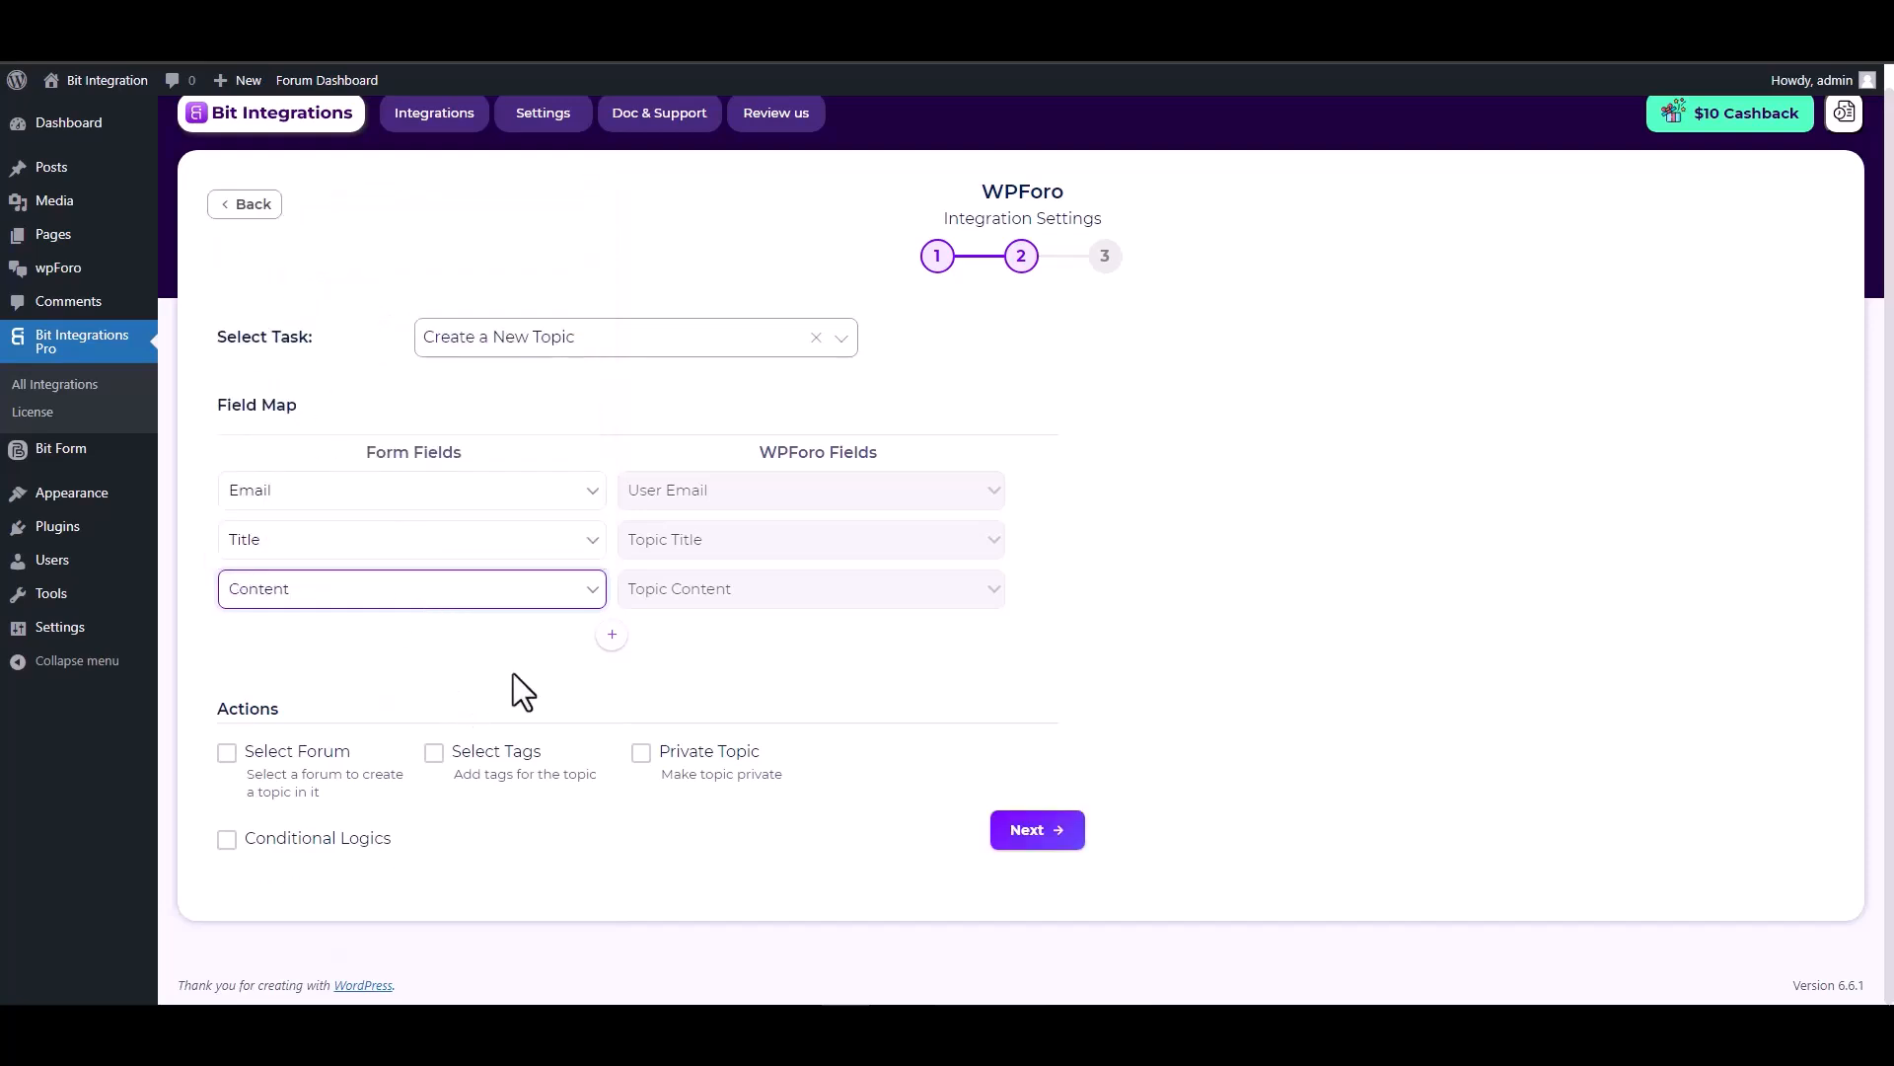
{"action": "left_click", "coordinate": [281, 707]}
{"action": "double_click", "coordinate": [281, 706]}
{"action": "left_click", "coordinate": [408, 710]}
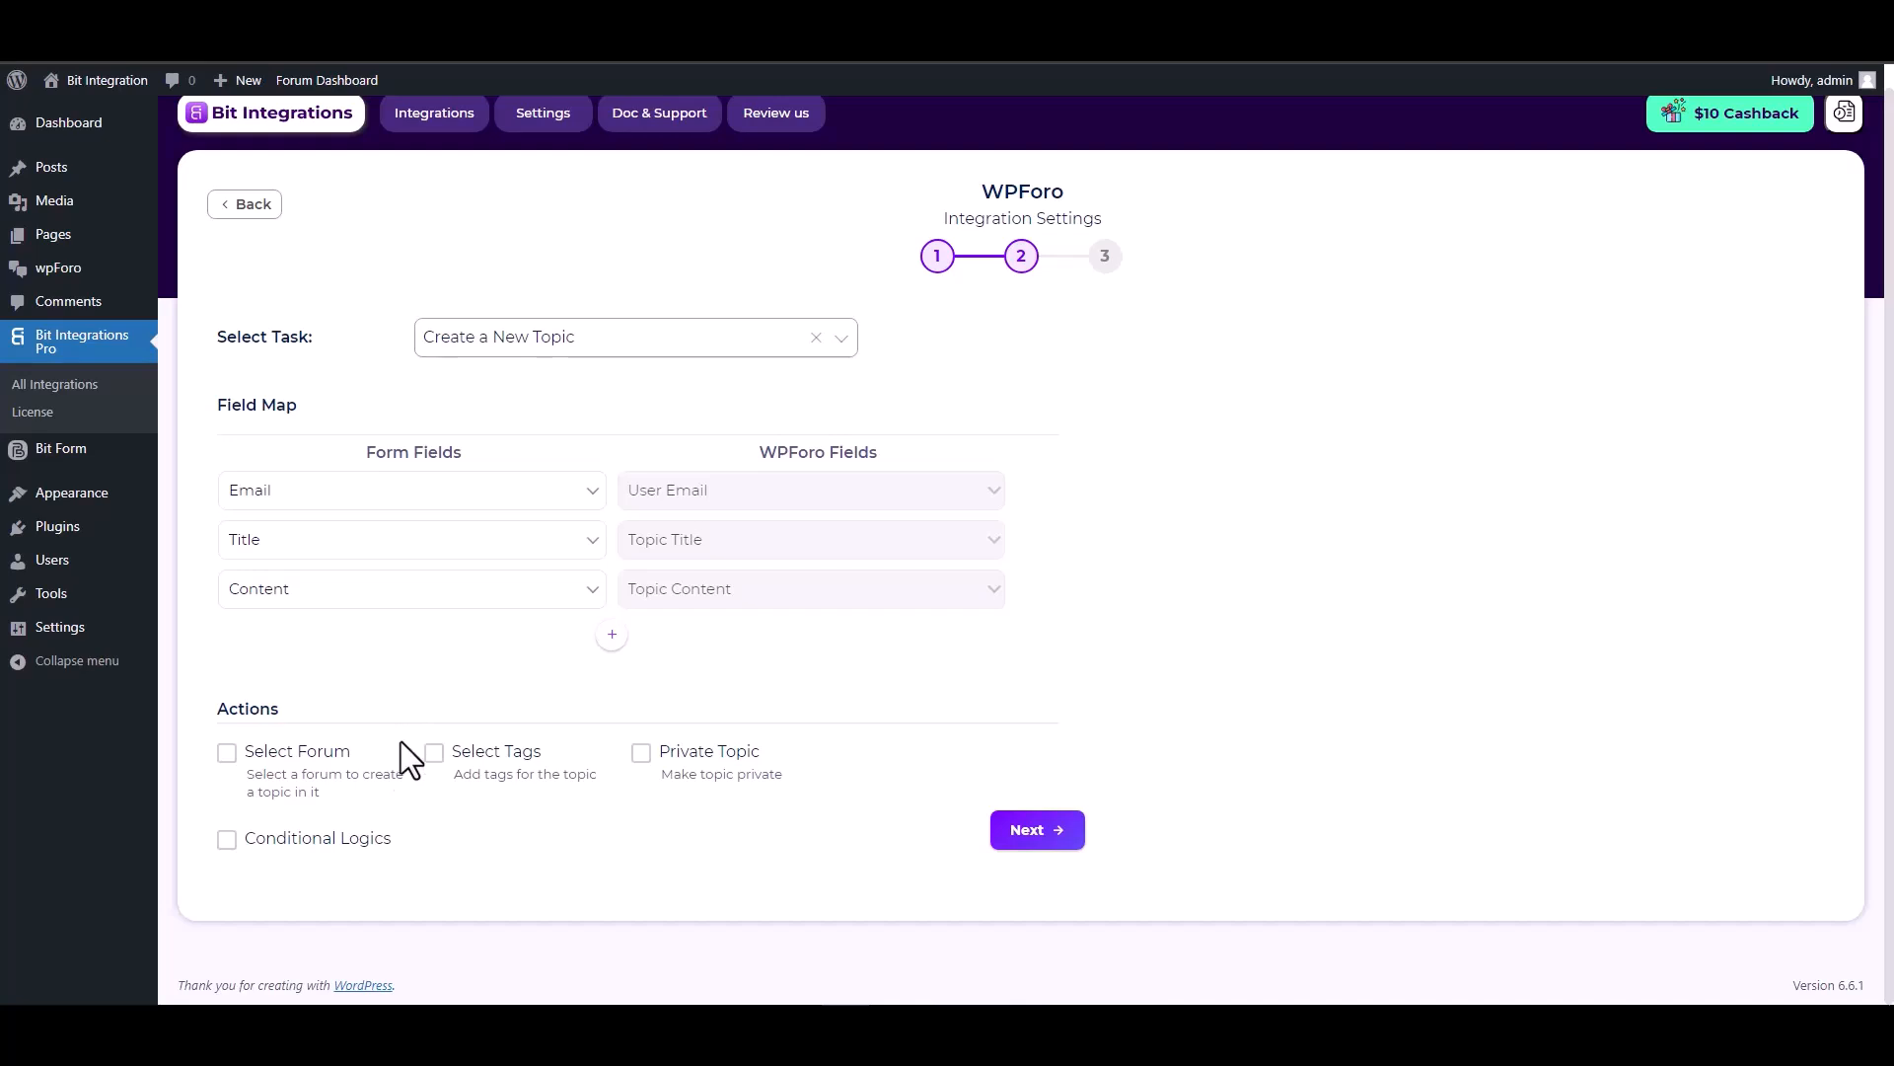
Enable Select Forum and choose the Bit Integrations forum.
{"action": "left_click", "coordinate": [228, 755]}
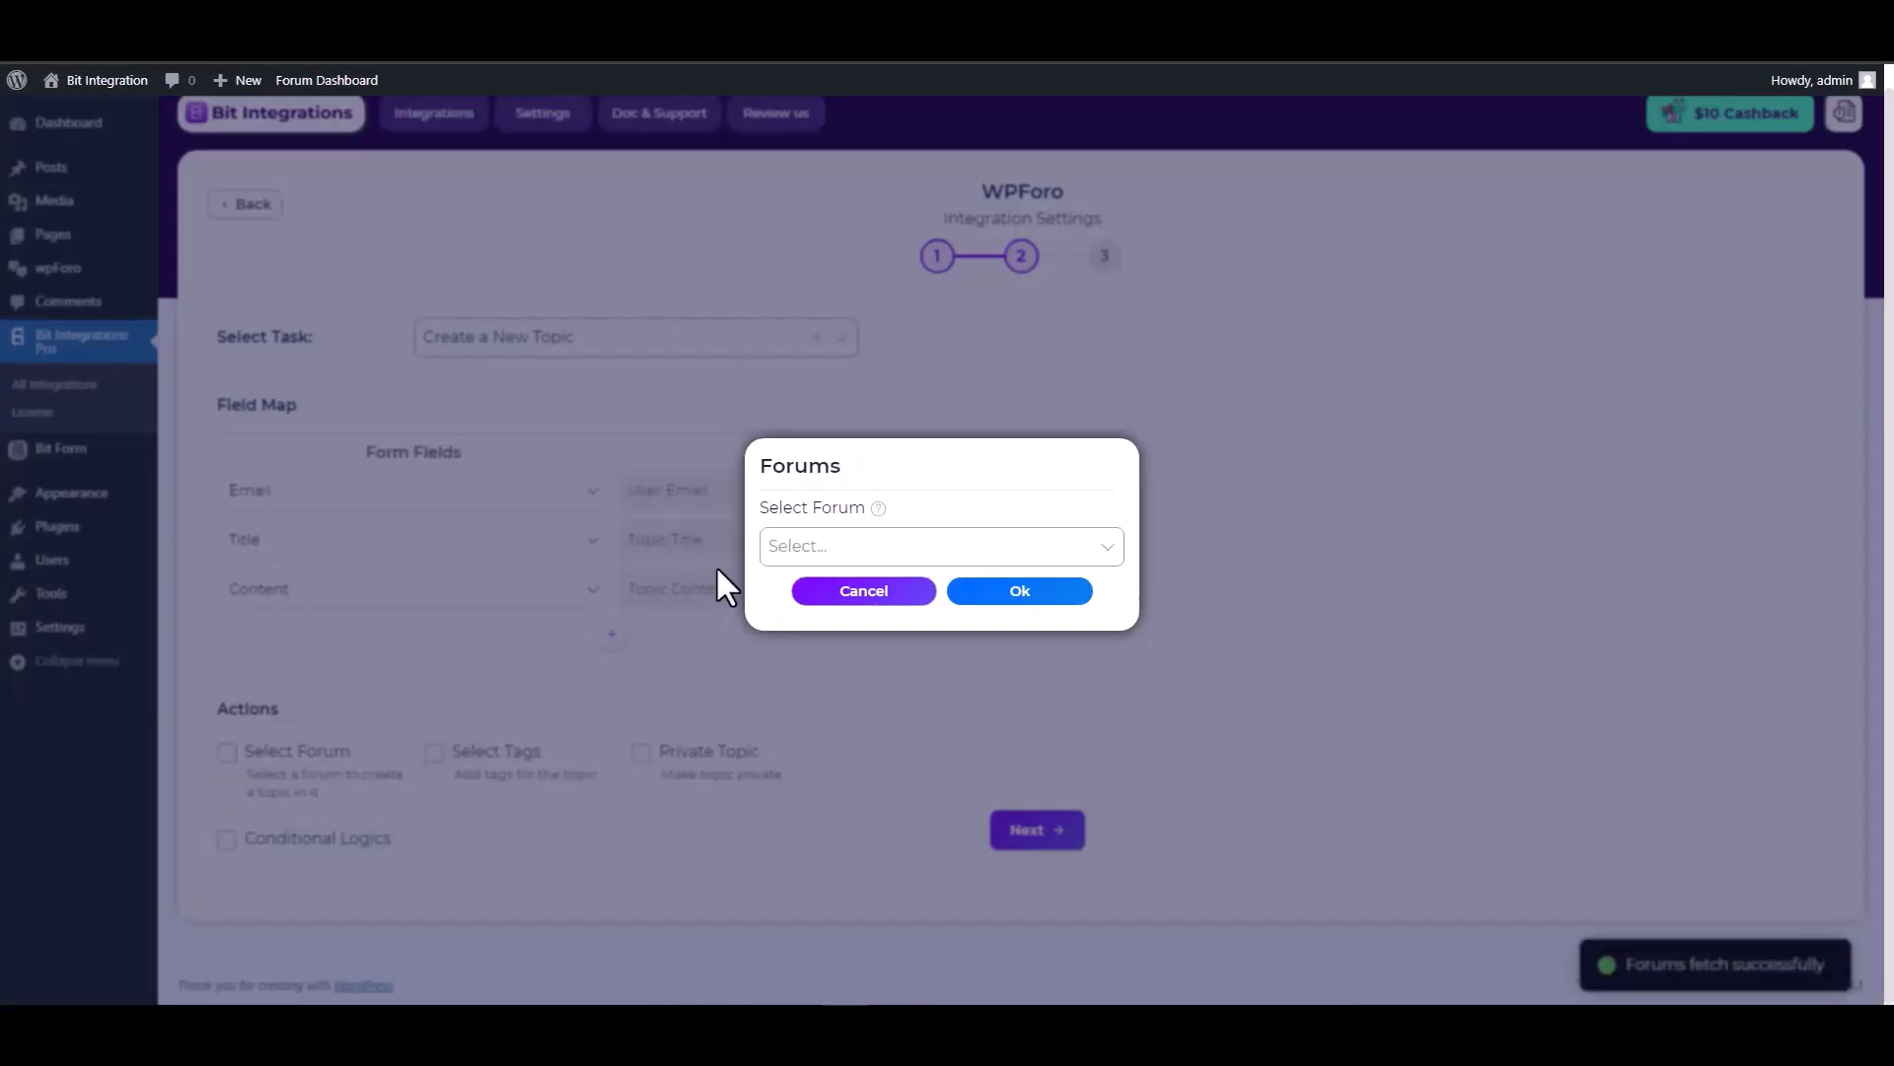
{"action": "left_click", "coordinate": [816, 548]}
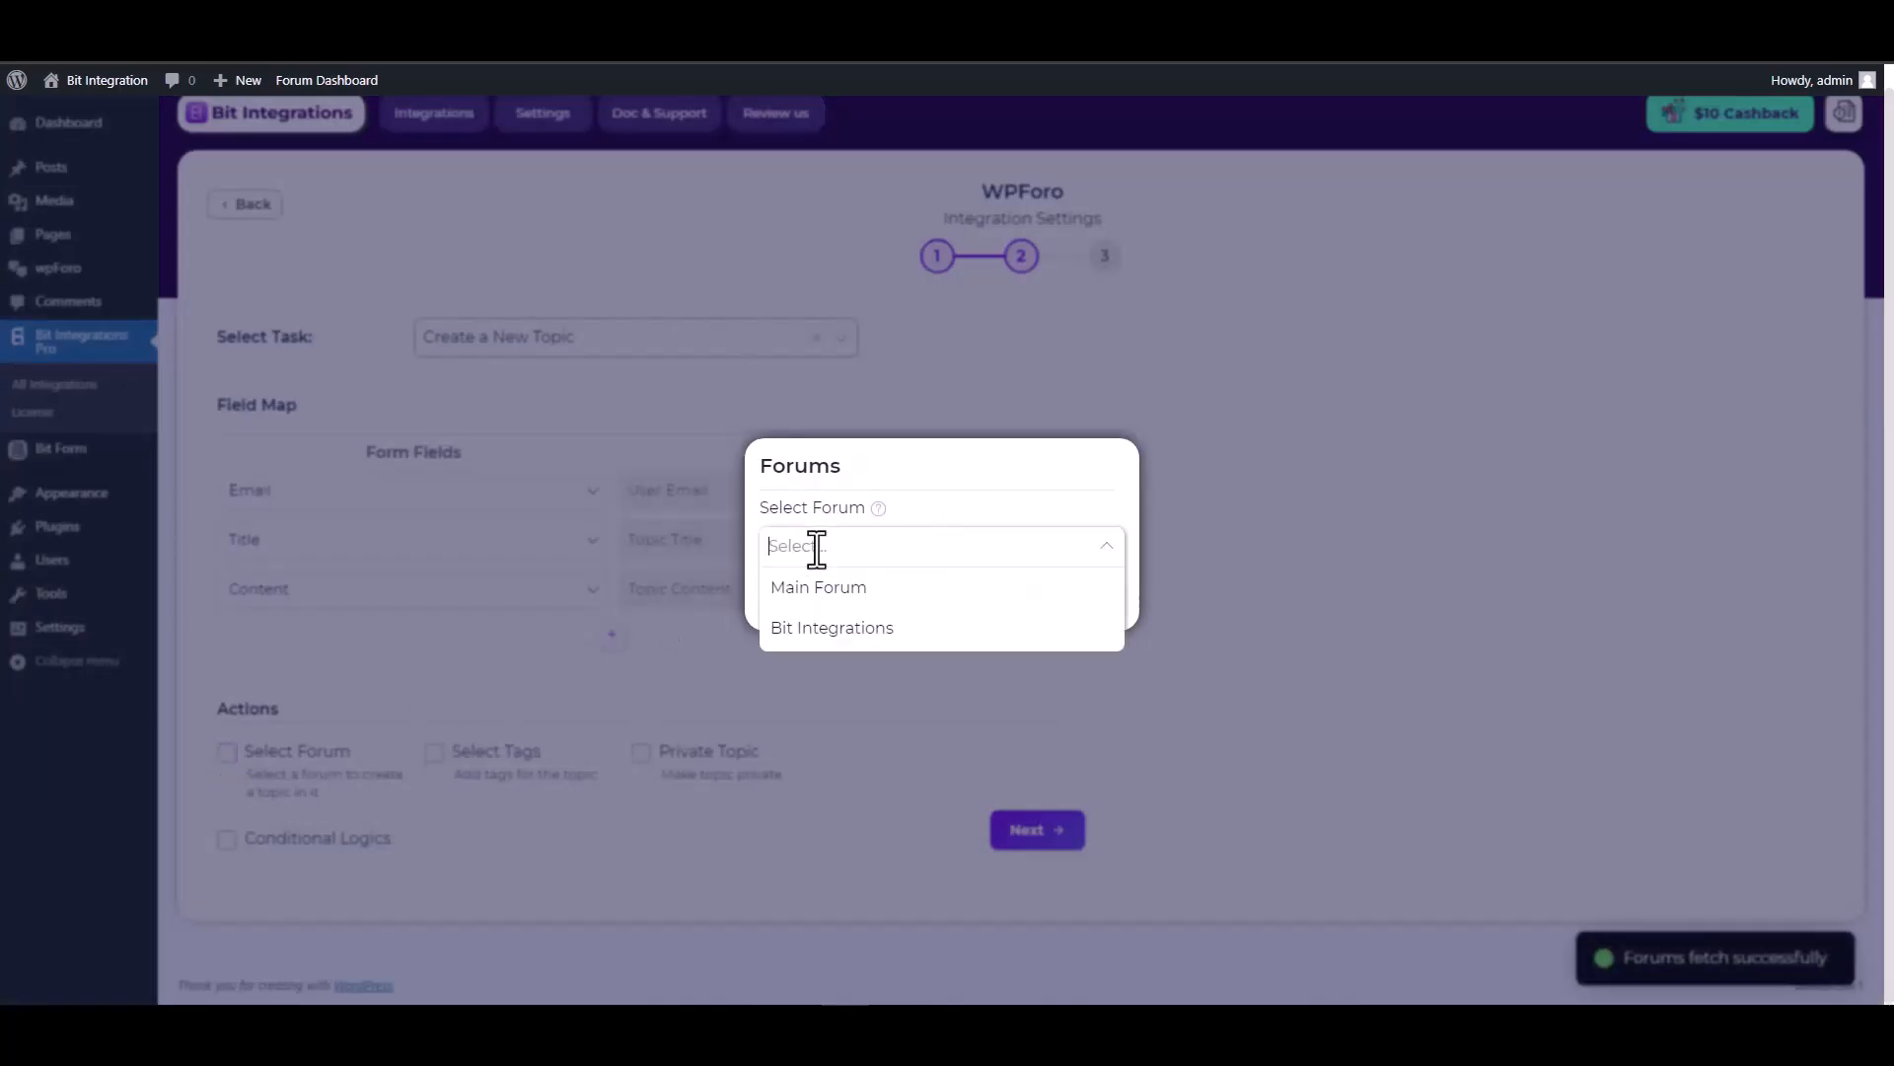
{"action": "left_click", "coordinate": [825, 636]}
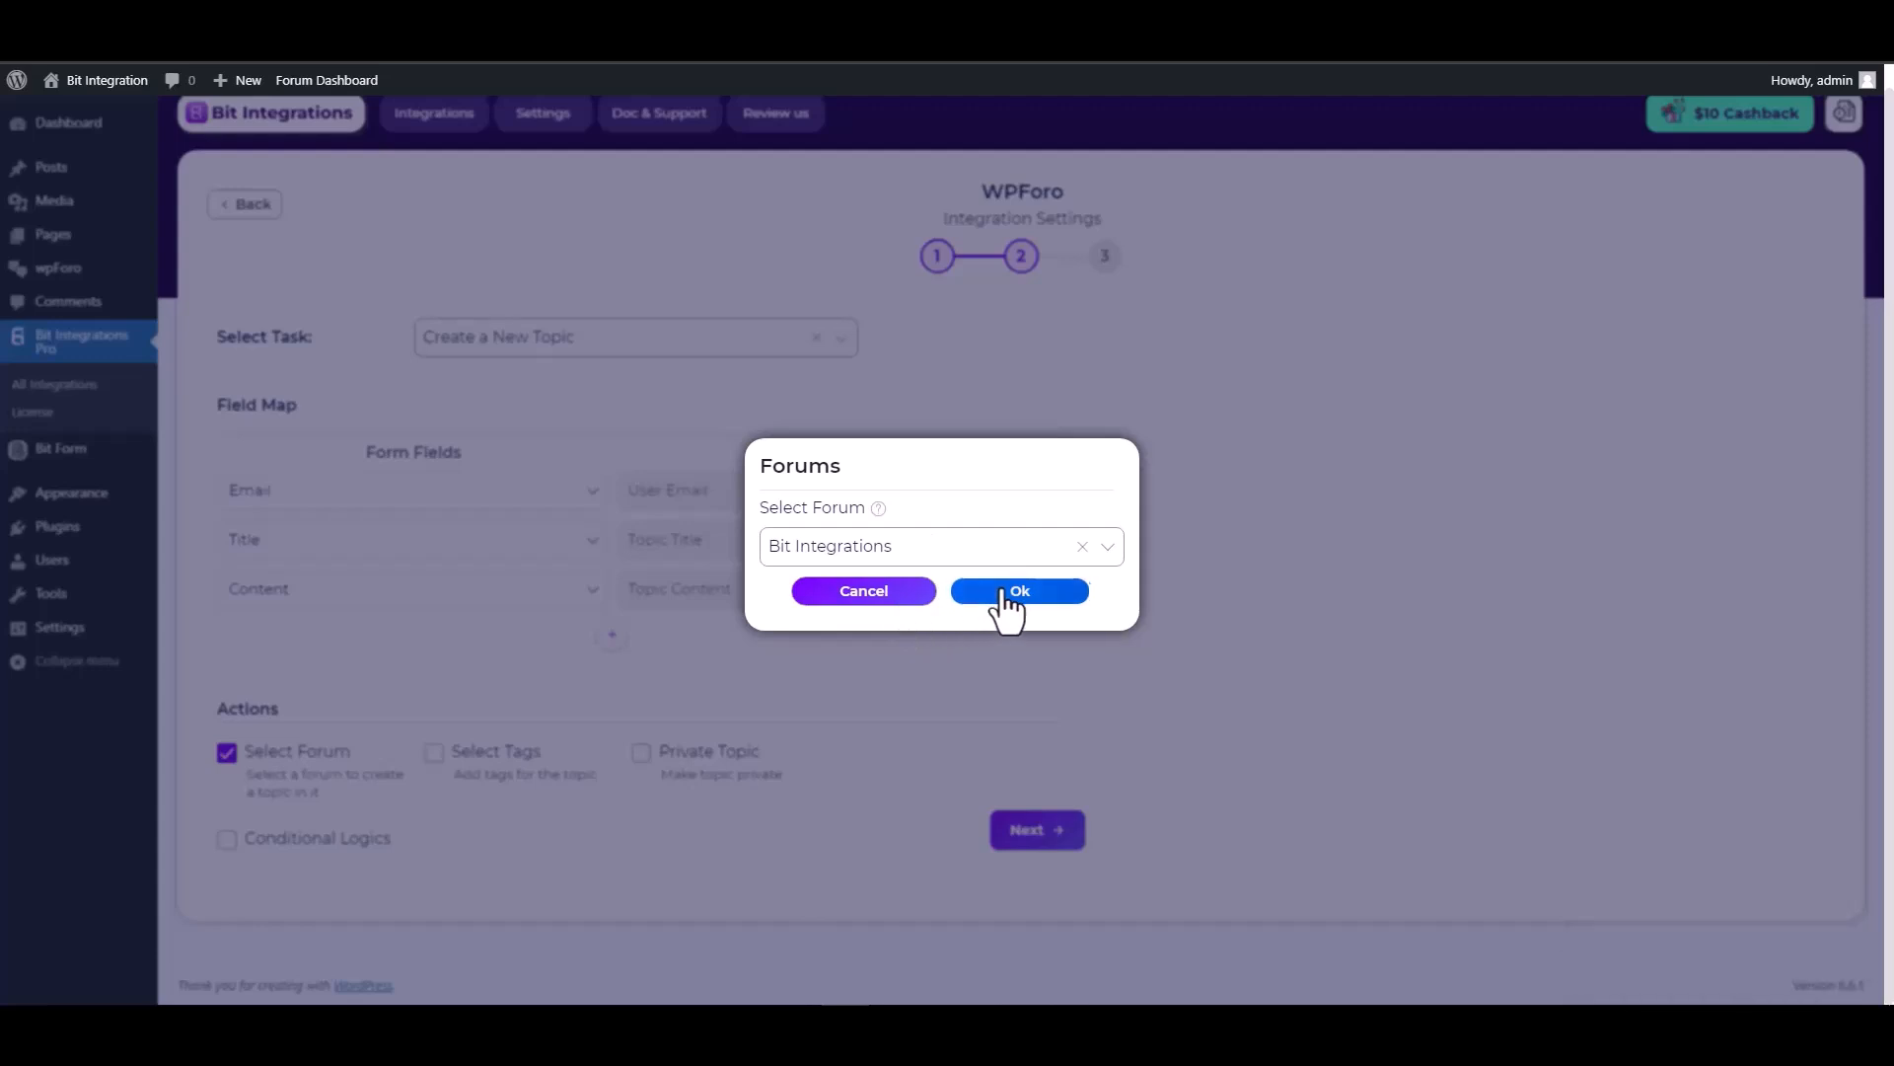
{"action": "left_click", "coordinate": [1007, 596]}
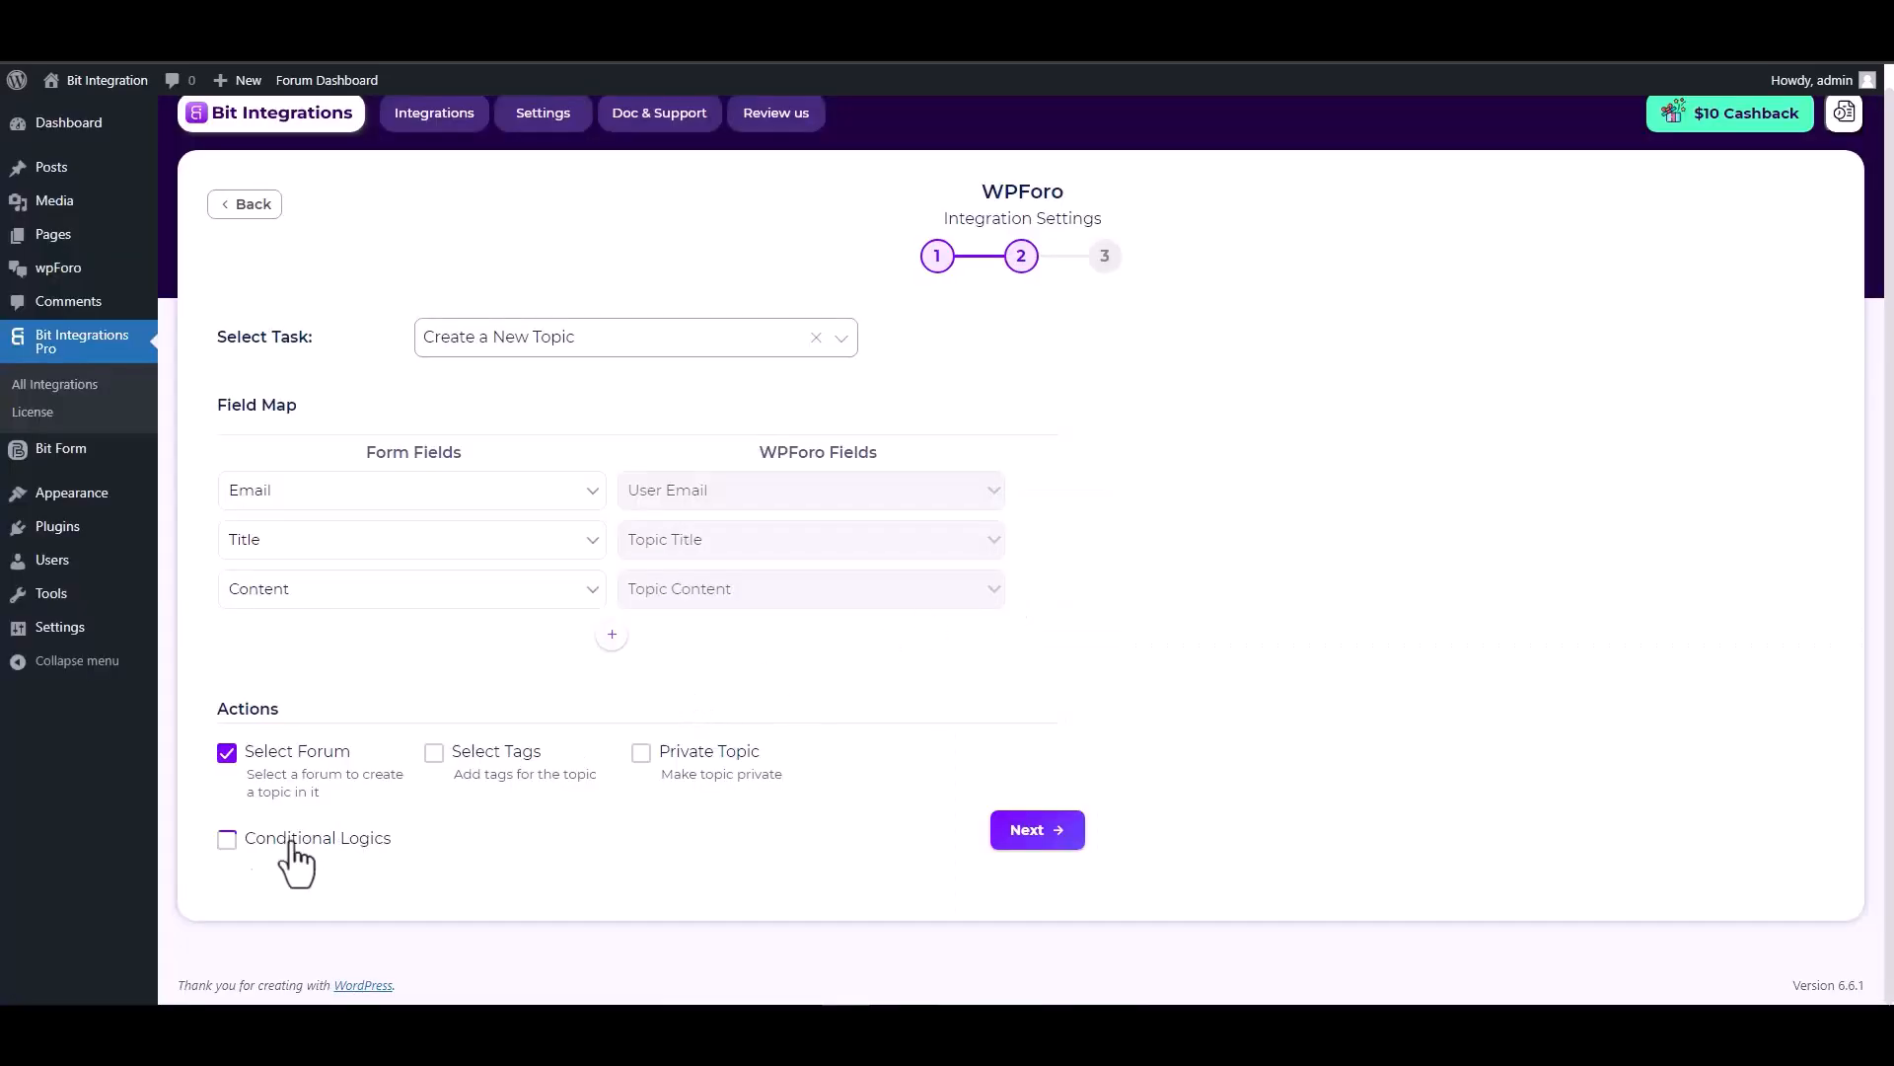
Leave conditional logic off, continue to the final step, and finish and save the integration.
{"action": "left_click", "coordinate": [228, 840]}
{"action": "scroll", "coordinate": [457, 918], "scroll_direction": "down", "scroll_amount": 2}
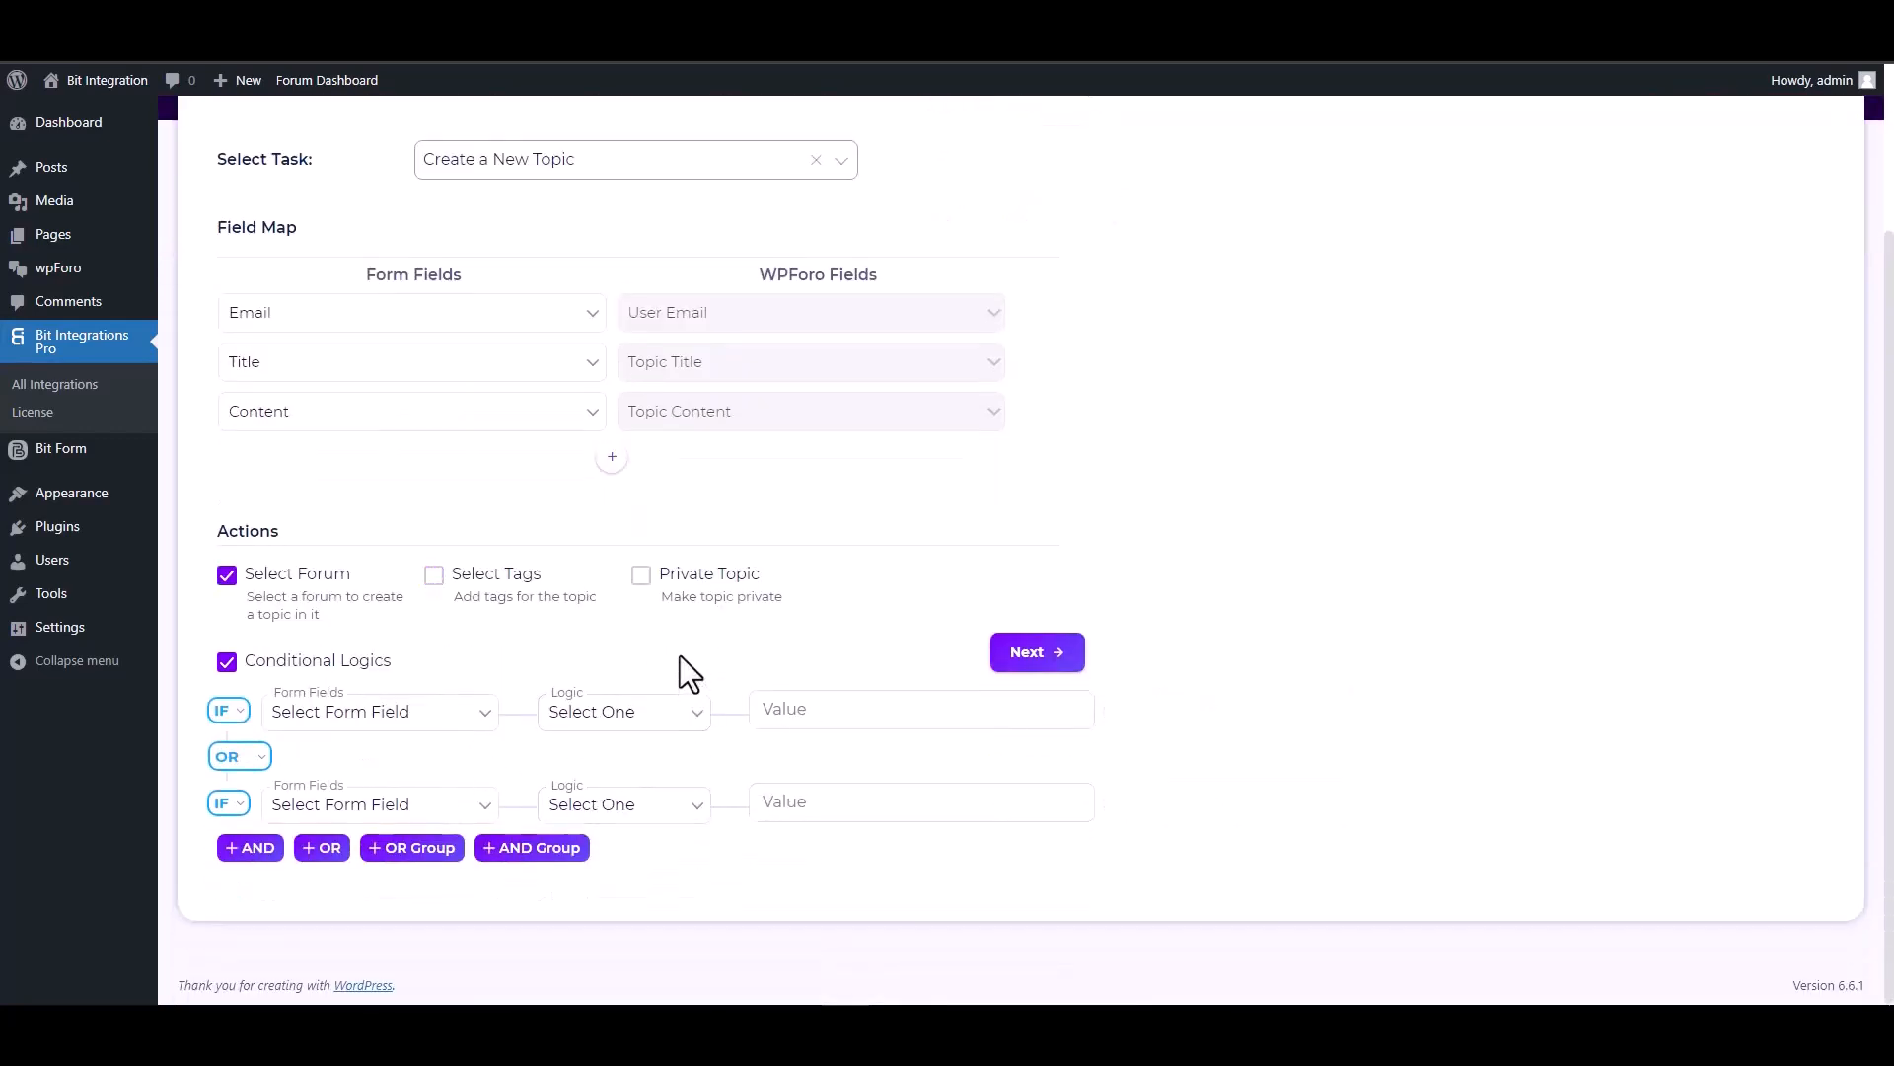
{"action": "left_click", "coordinate": [227, 662]}
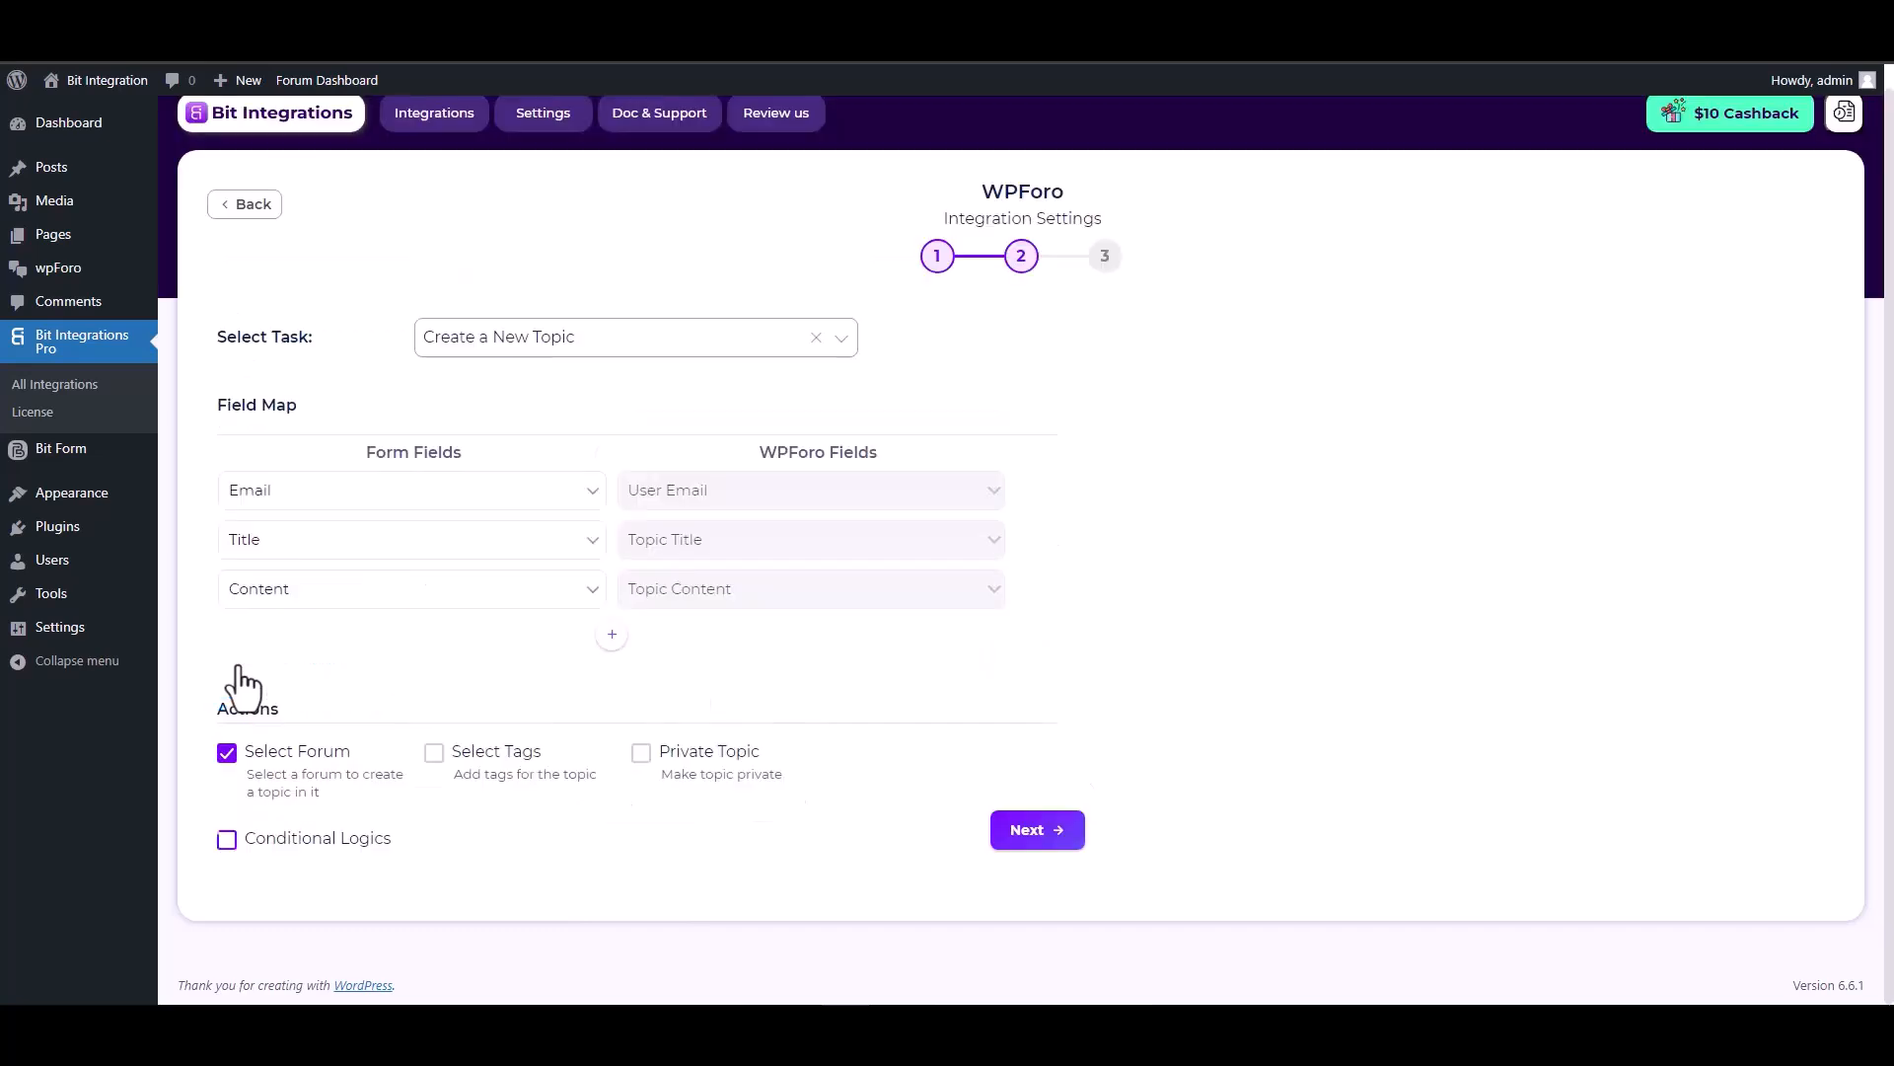
{"action": "left_click", "coordinate": [1031, 829]}
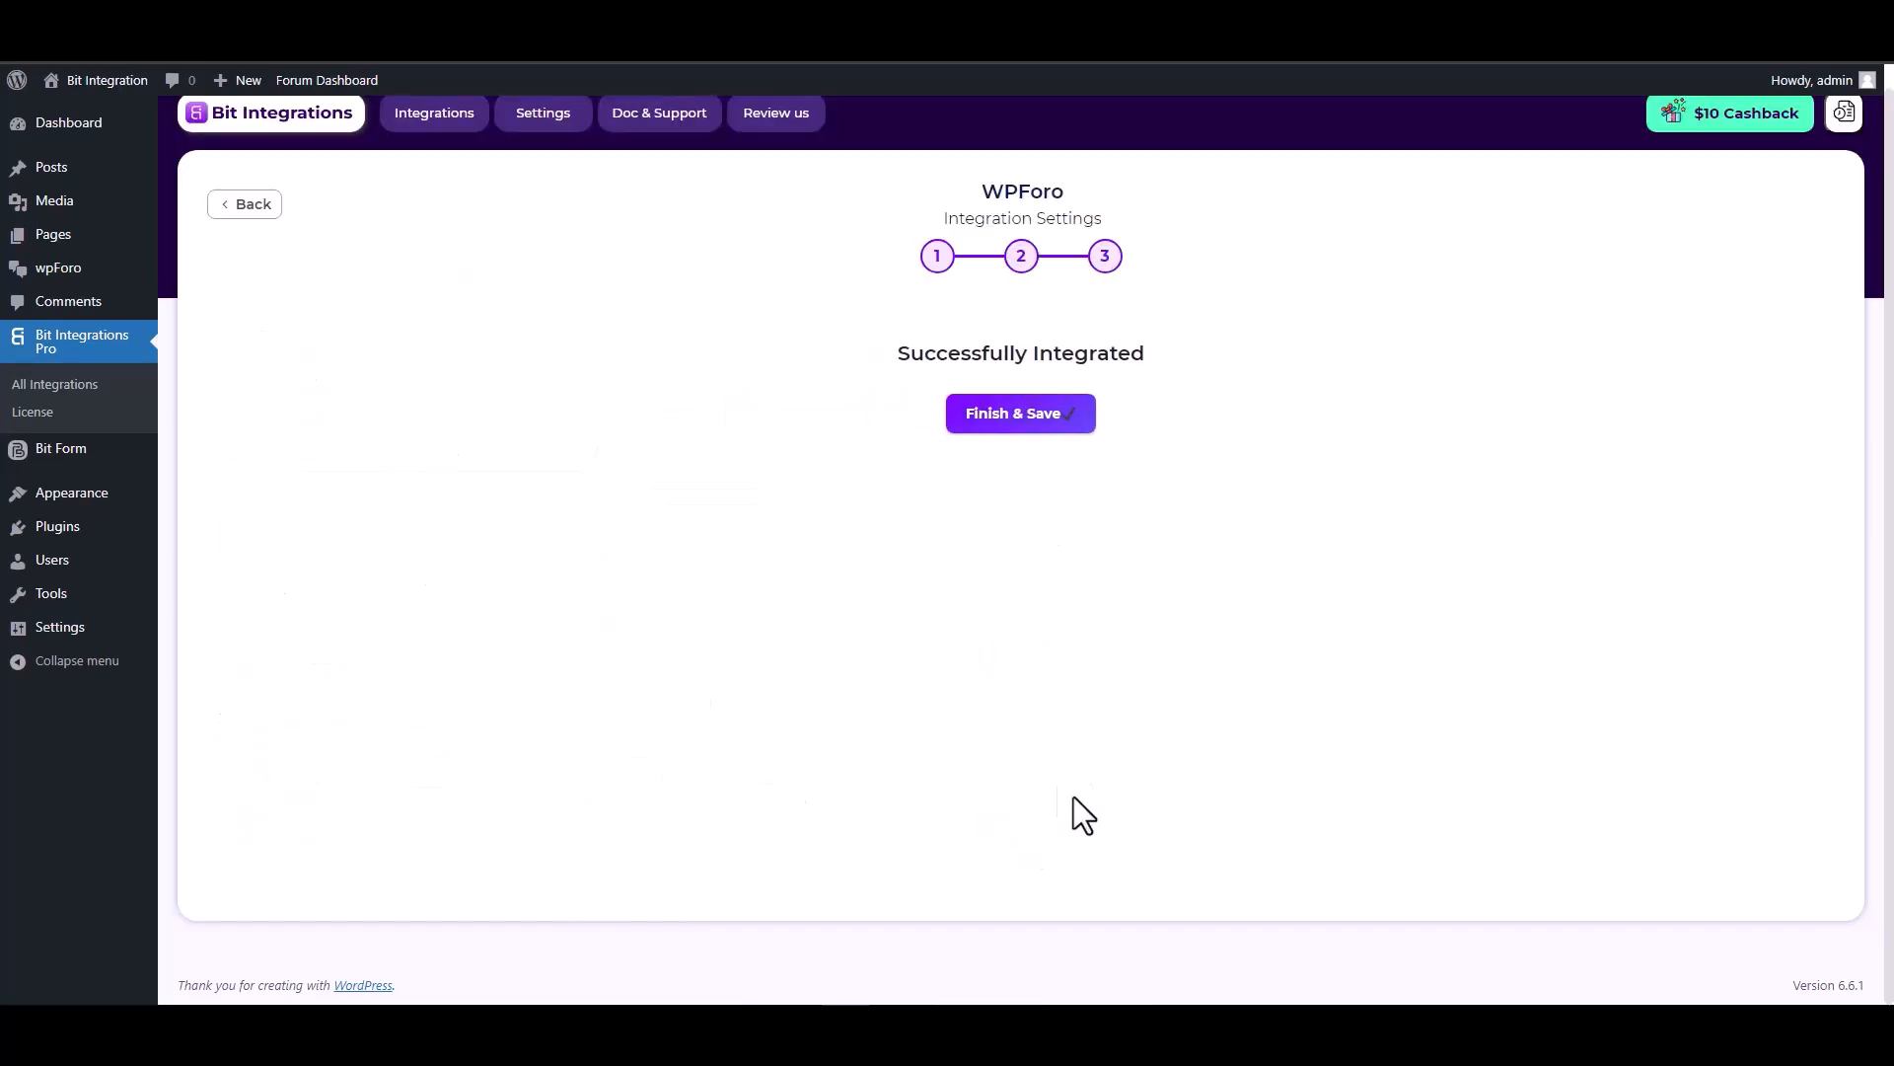
{"action": "left_click", "coordinate": [995, 431]}
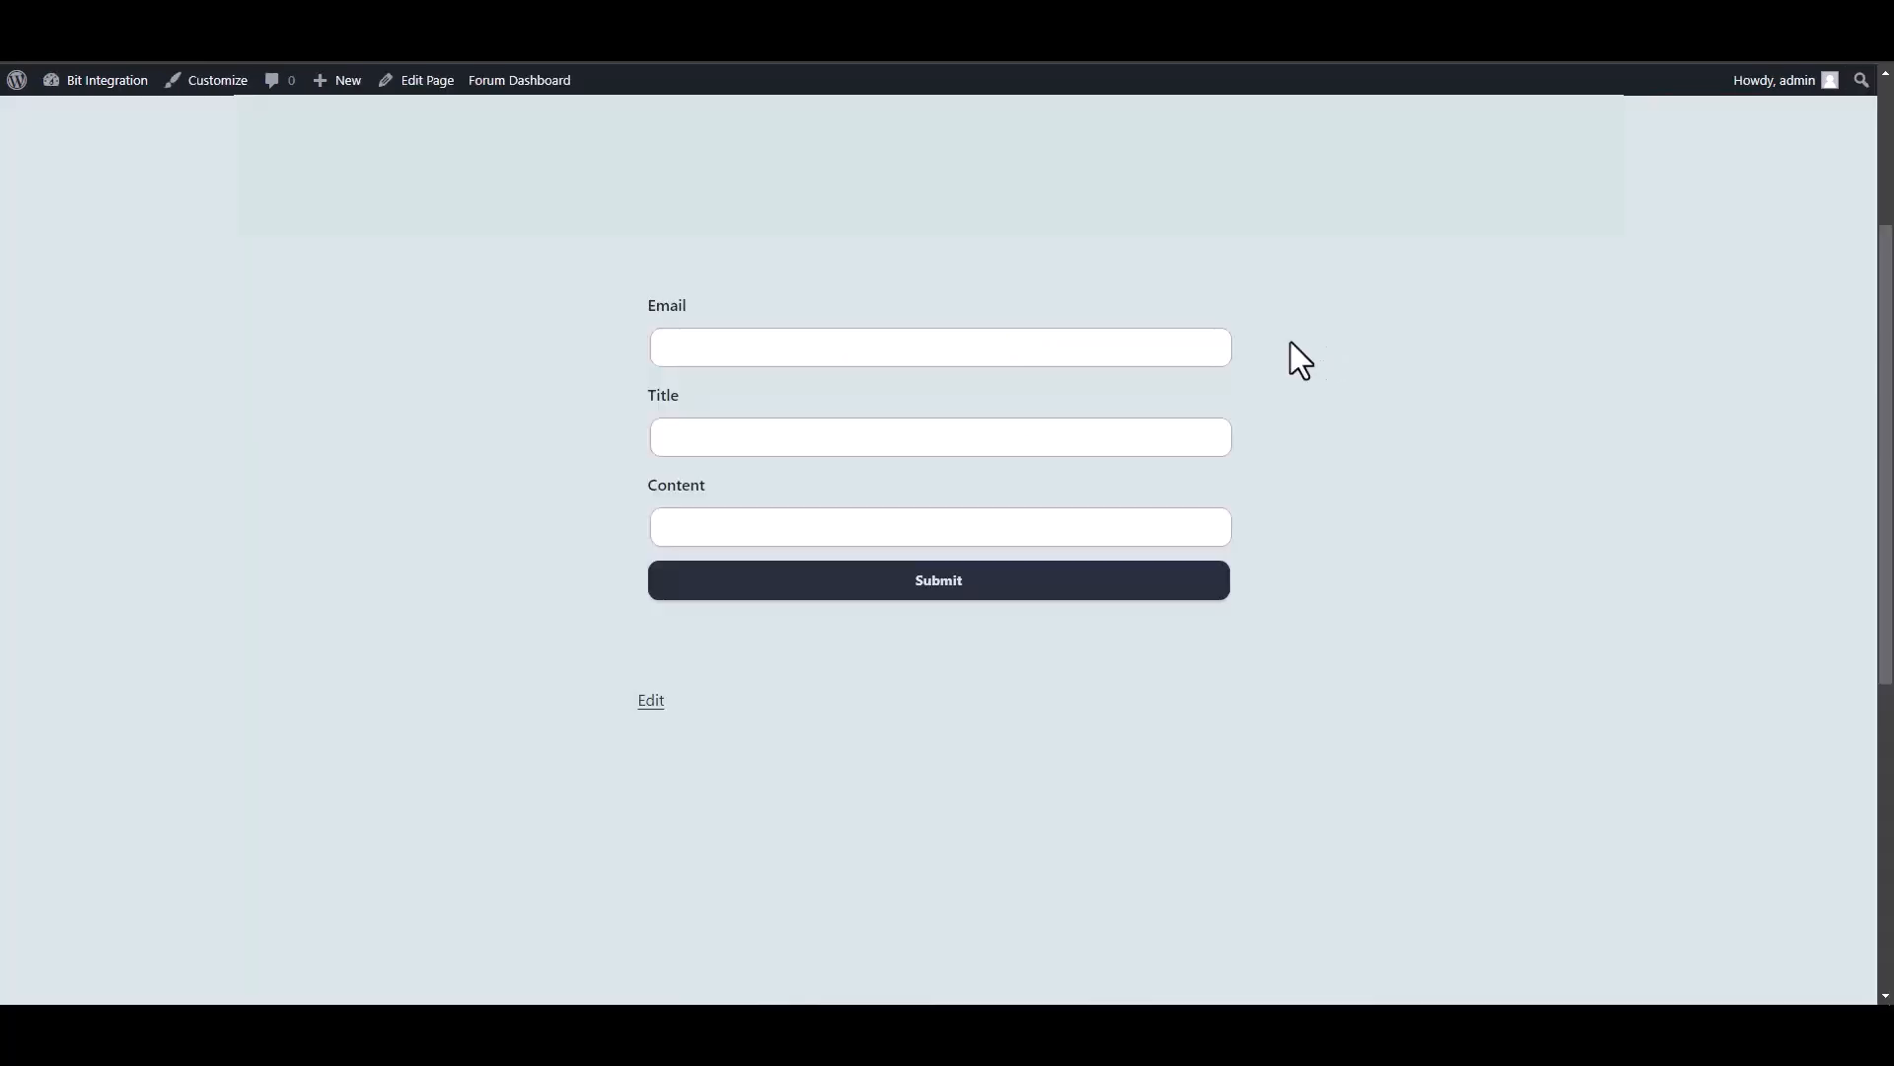
Submit the form with a support e-mail, title 'Bit Integrations' and content 'Welcome to the Bit Integrations plugin'.
{"action": "left_click", "coordinate": [1205, 346]}
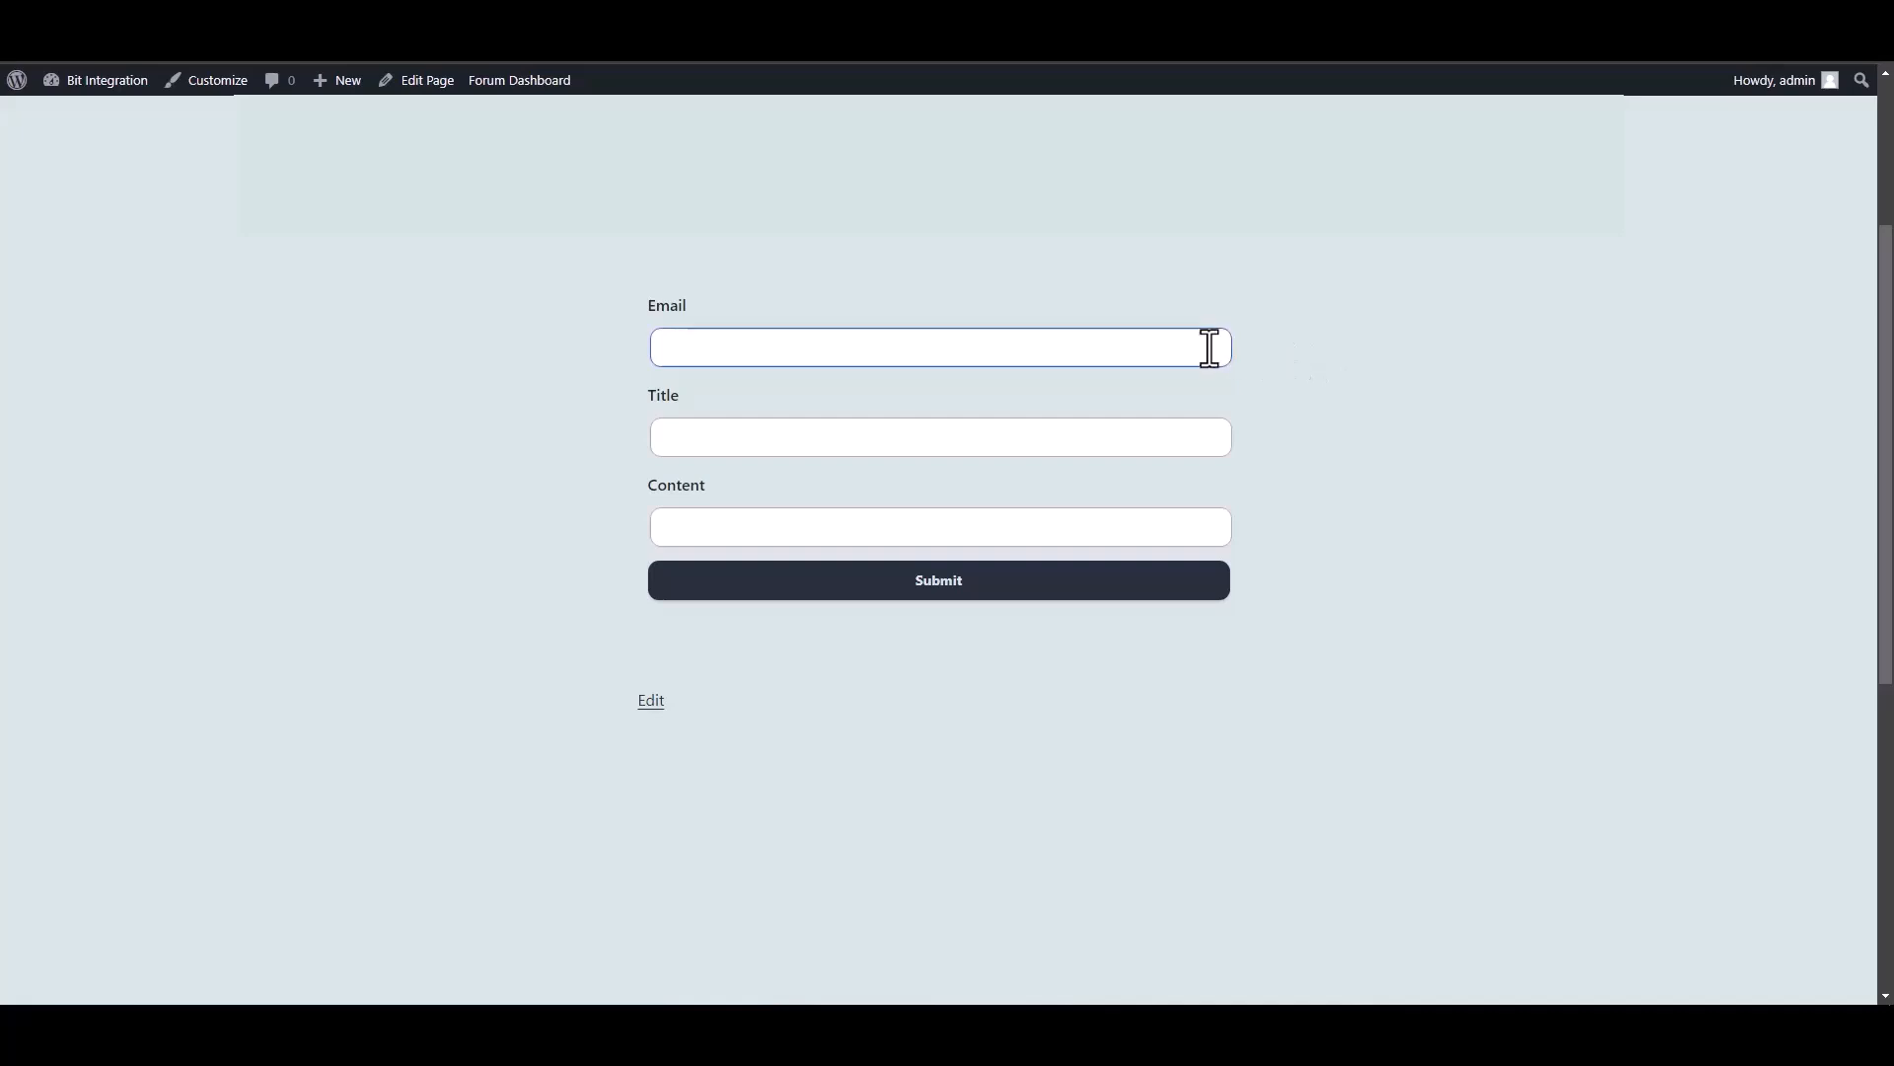
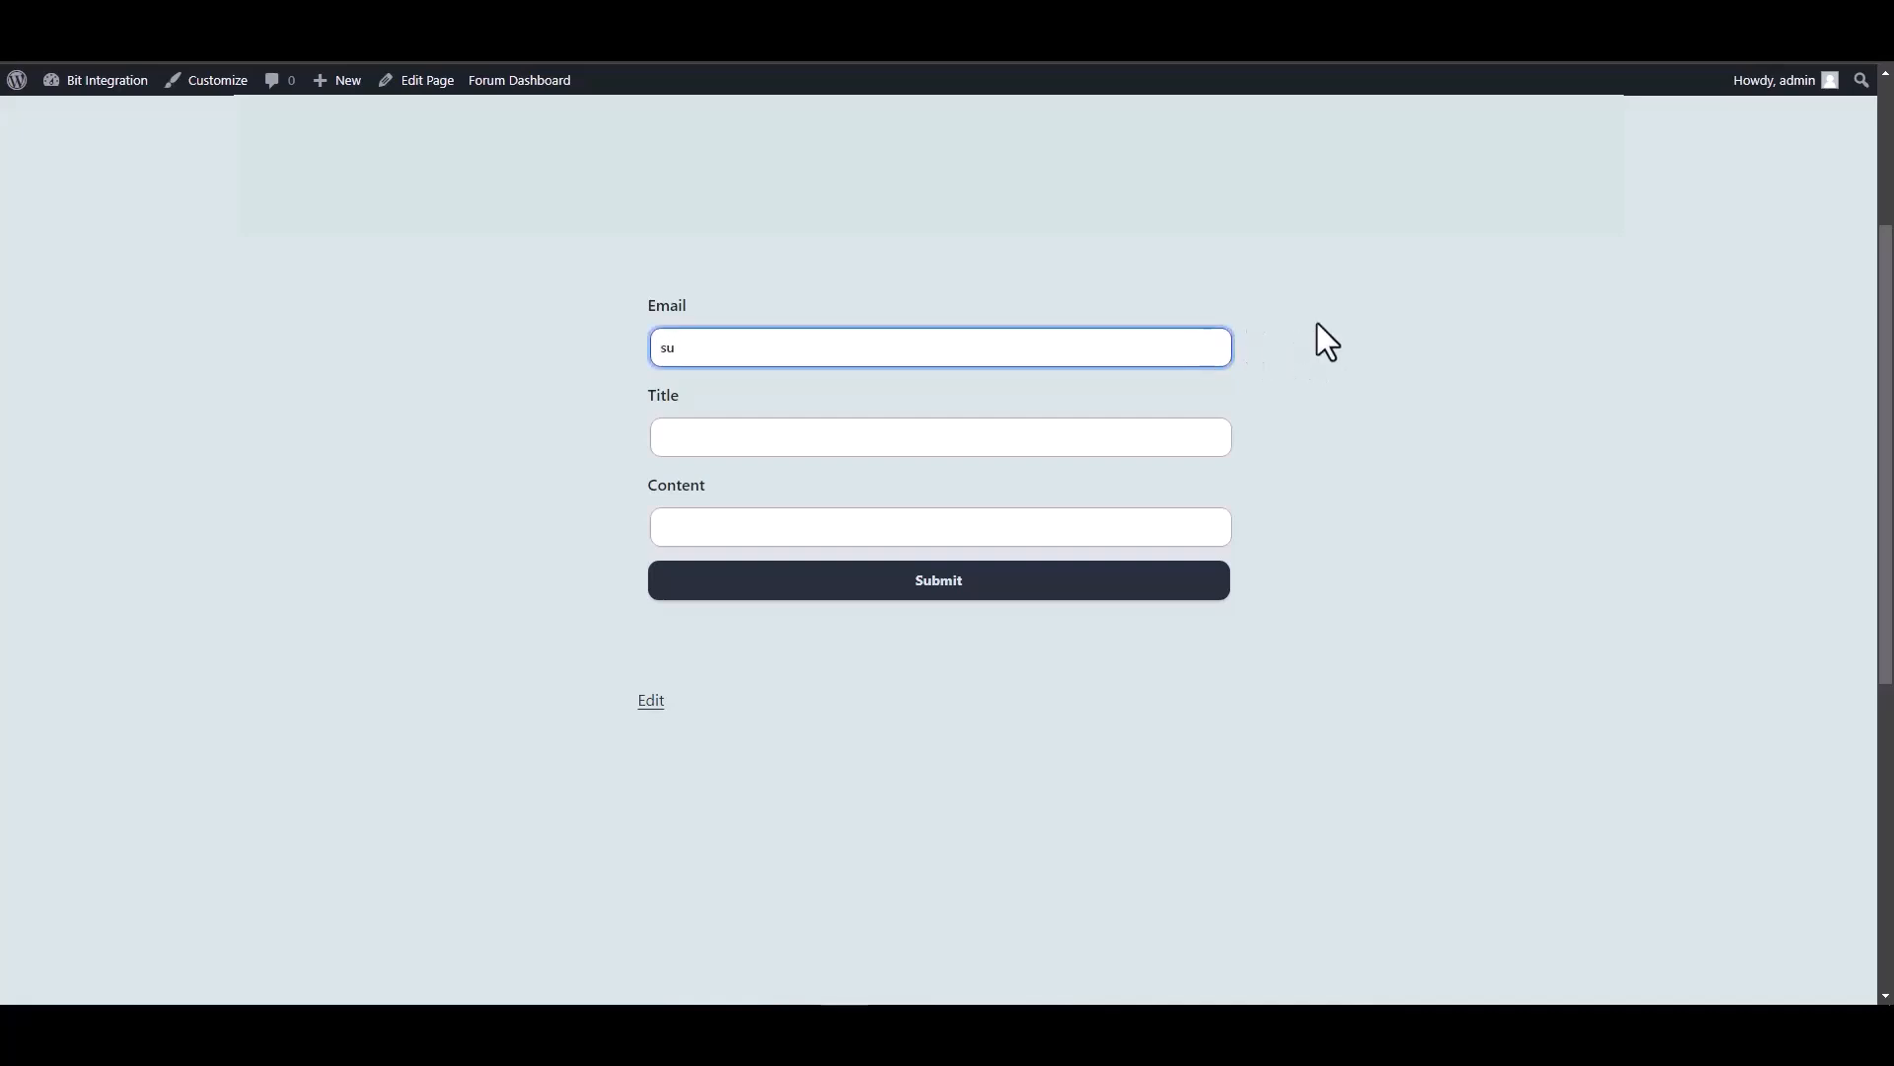
{"action": "key", "text": "Tab"}
{"action": "type", "text": "Bi"}
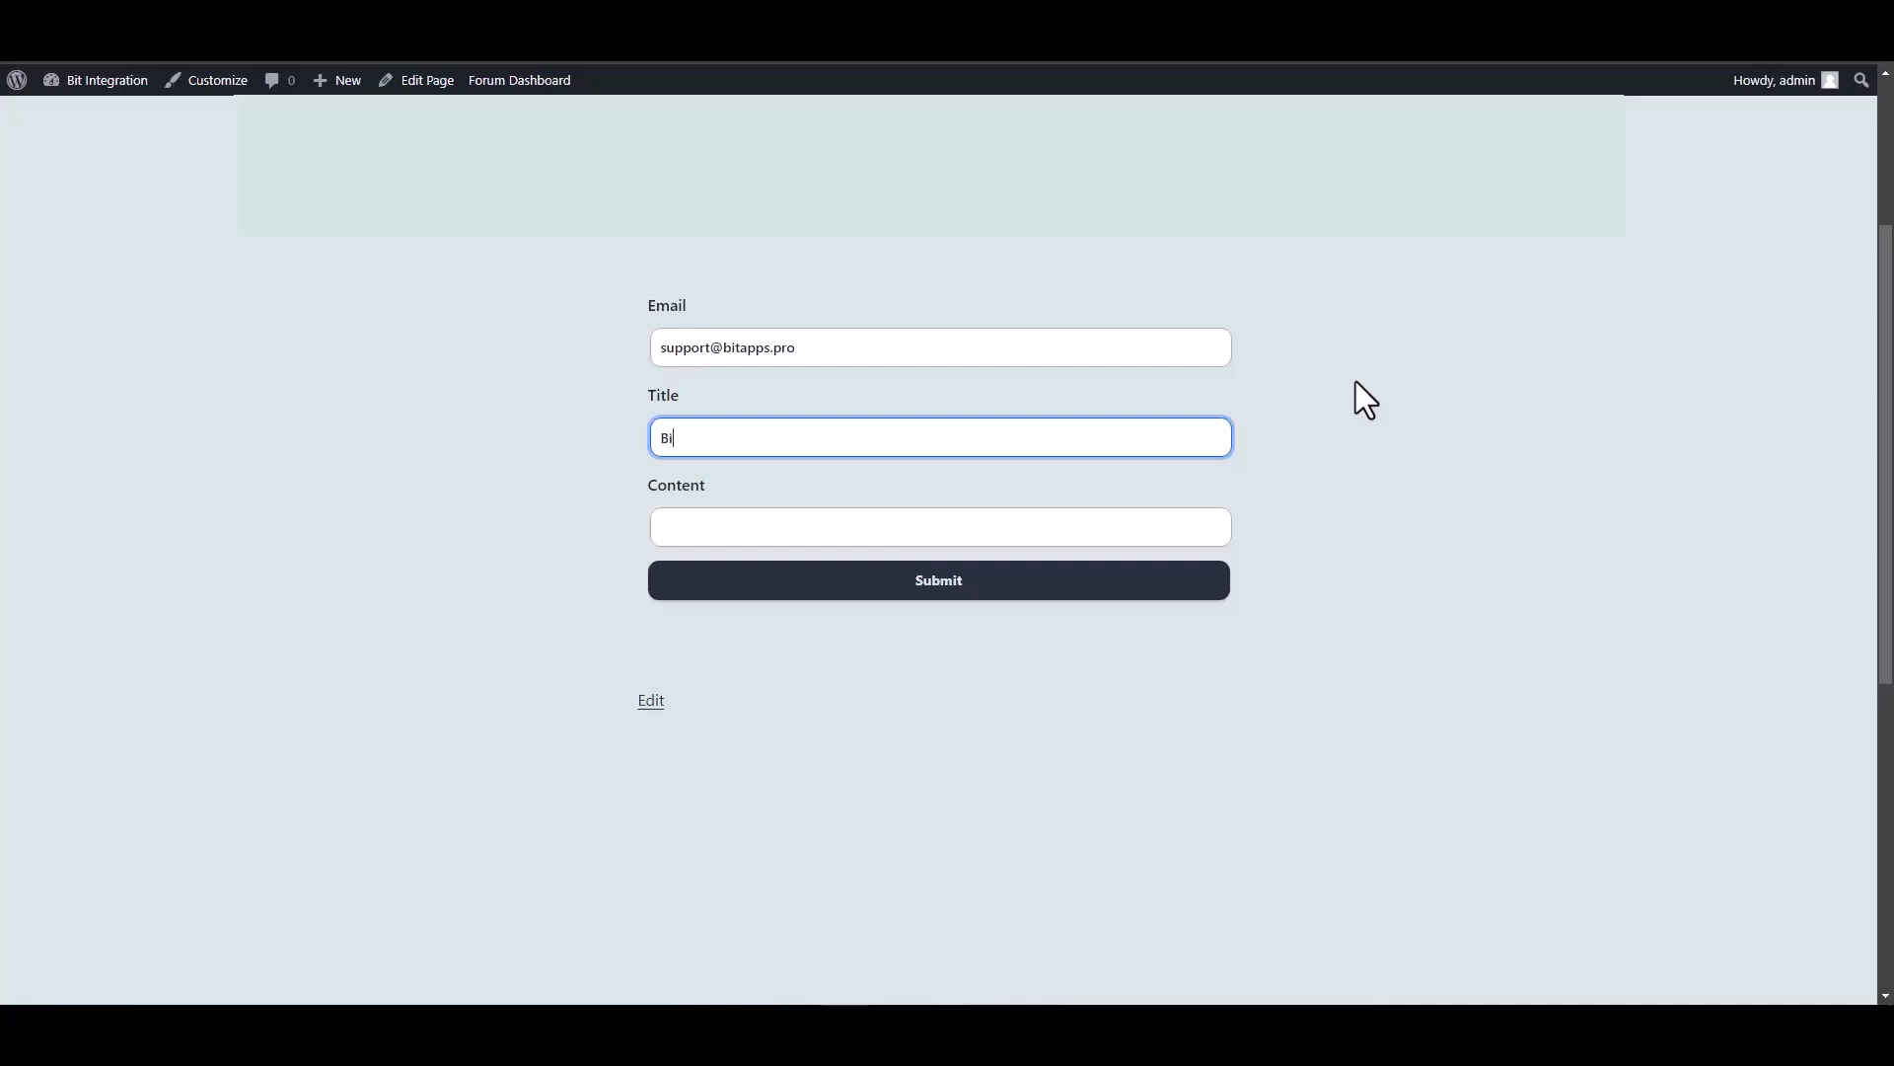
{"action": "type", "text": "t Integrations"}
{"action": "key", "text": "Tab"}
{"action": "type", "text": "Welcome to the B"}
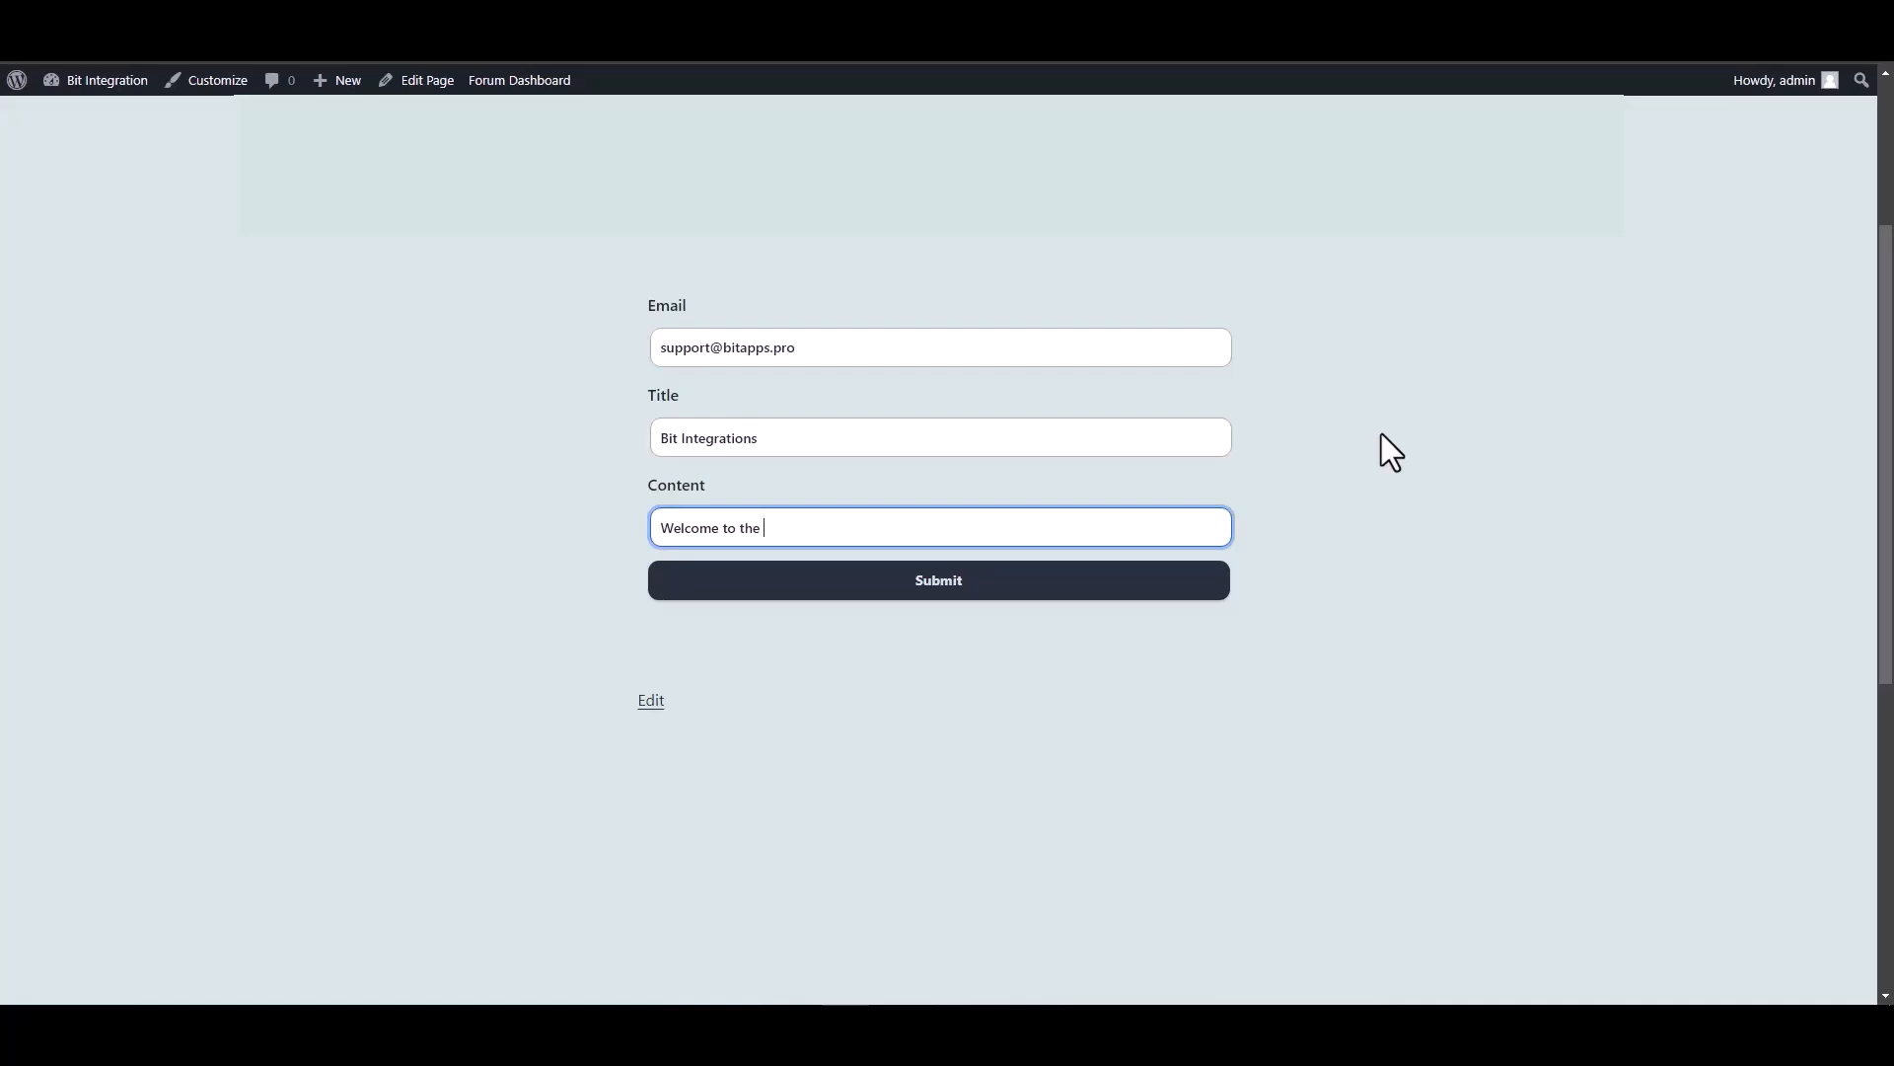
{"action": "type", "text": "it Integrations plugin"}
{"action": "left_click", "coordinate": [1064, 584]}
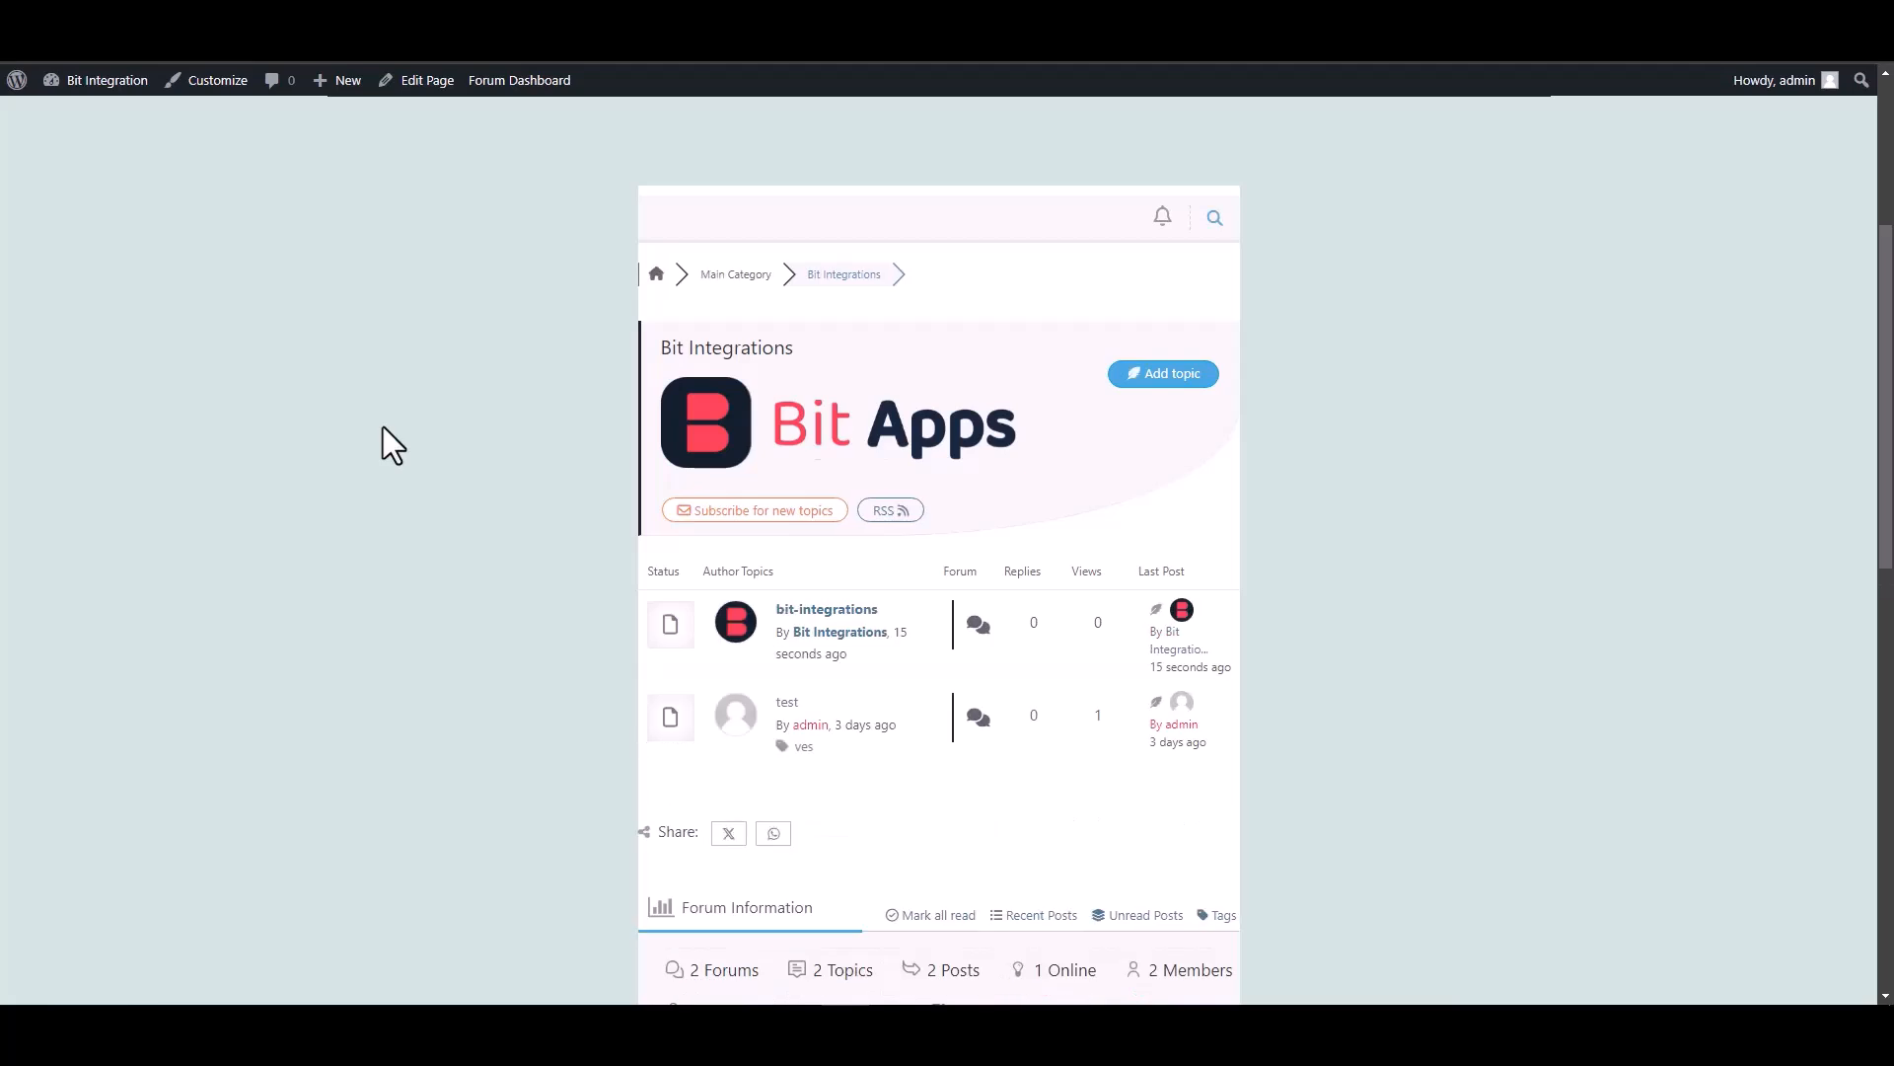
Open the new bit-integrations forum topic and view its post 'Welcome to the Bit Integrations plugin'.
{"action": "scroll", "coordinate": [383, 426], "scroll_direction": "down", "scroll_amount": 1}
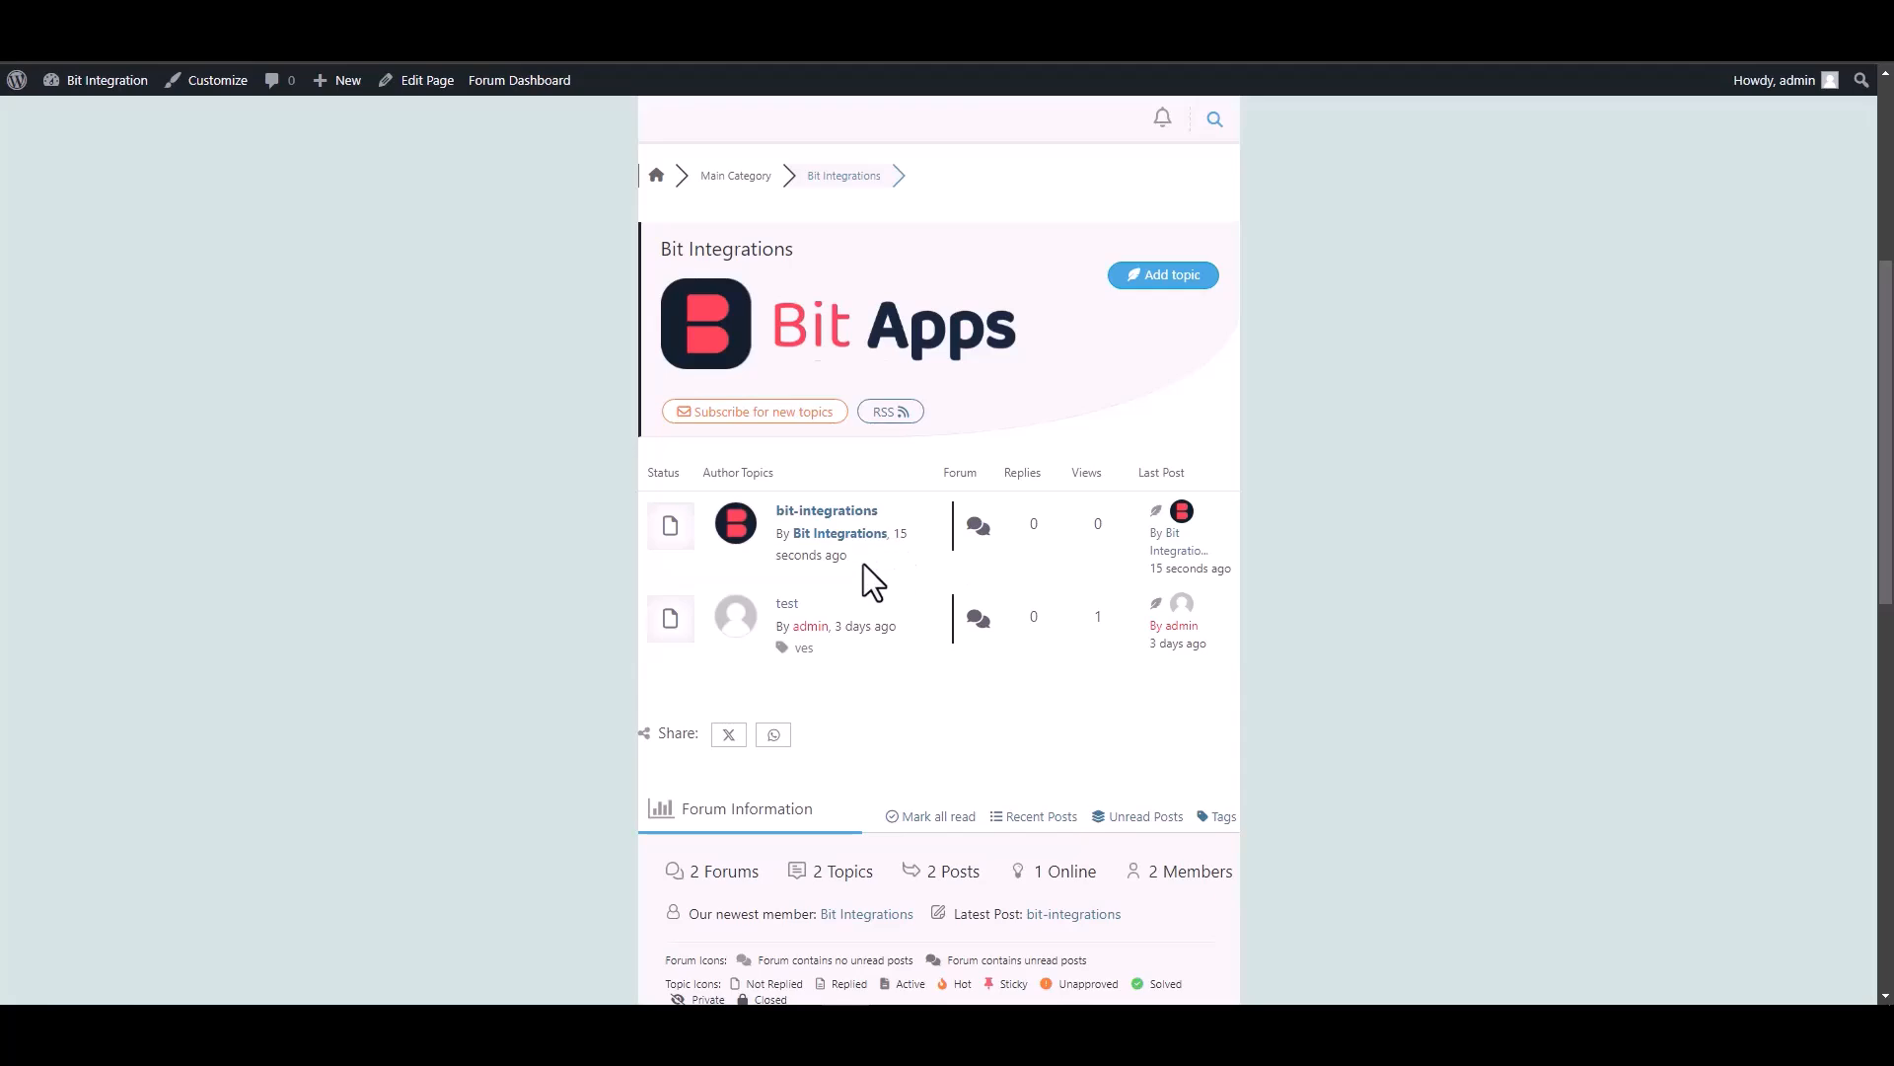
{"action": "left_click", "coordinate": [834, 513]}
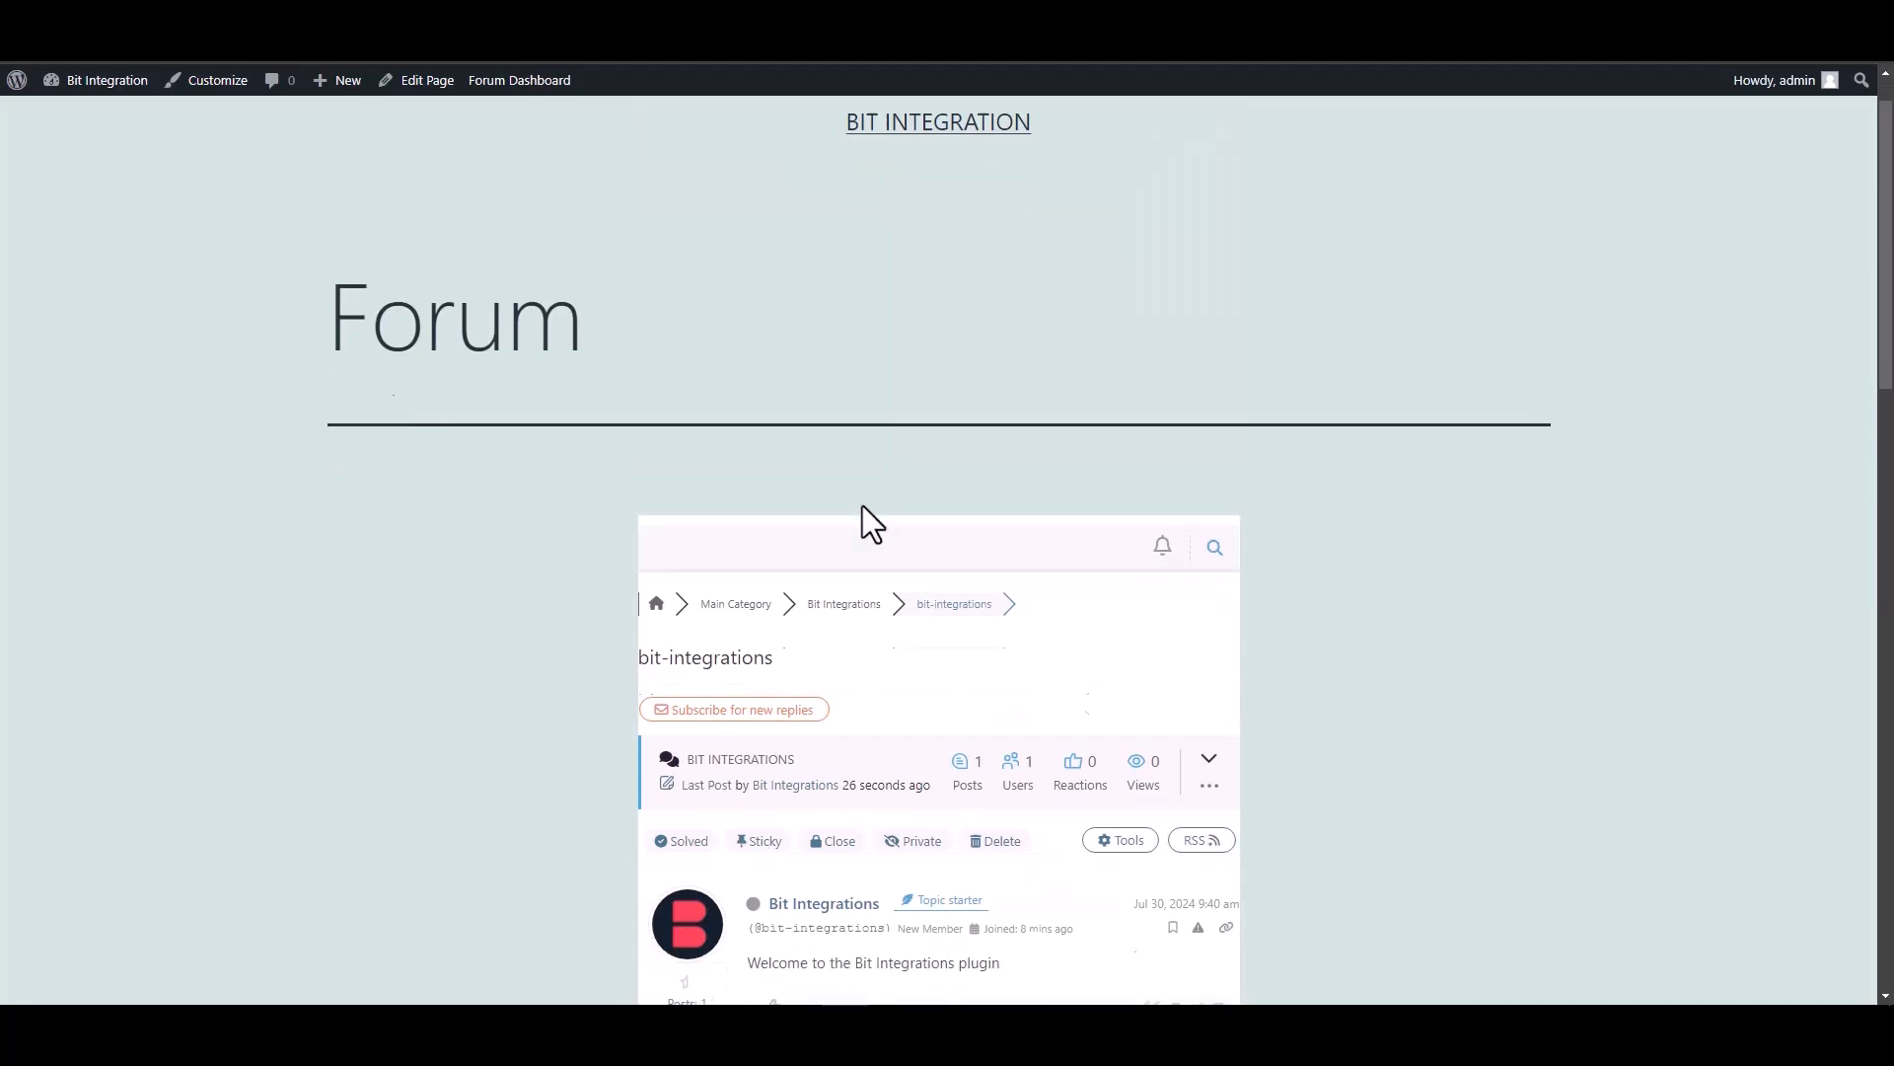
{"action": "left_click_drag", "start_coordinate": [1023, 437], "coordinate": [770, 435]}
{"action": "left_click", "coordinate": [1051, 440]}
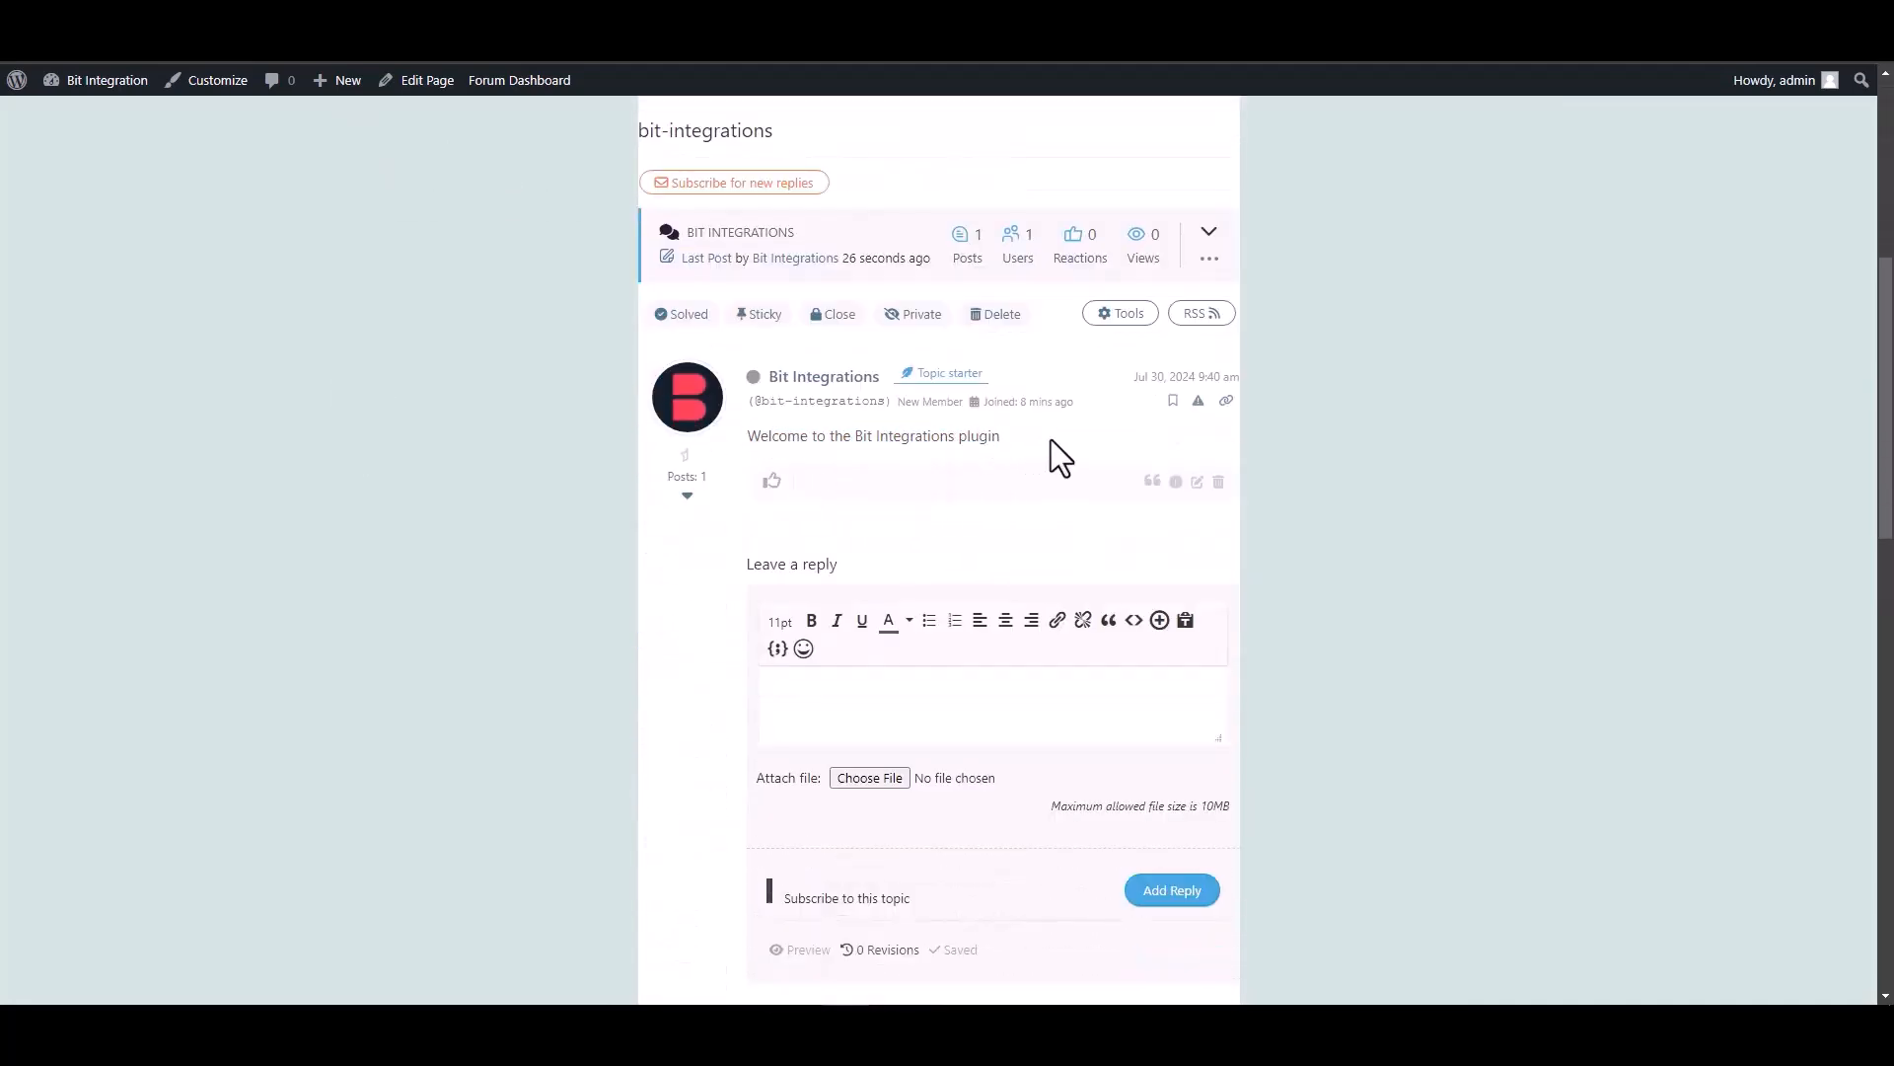
{"action": "scroll", "coordinate": [1051, 440], "scroll_direction": "down", "scroll_amount": 2}
{"action": "scroll", "coordinate": [919, 399], "scroll_direction": "up", "scroll_amount": 1}
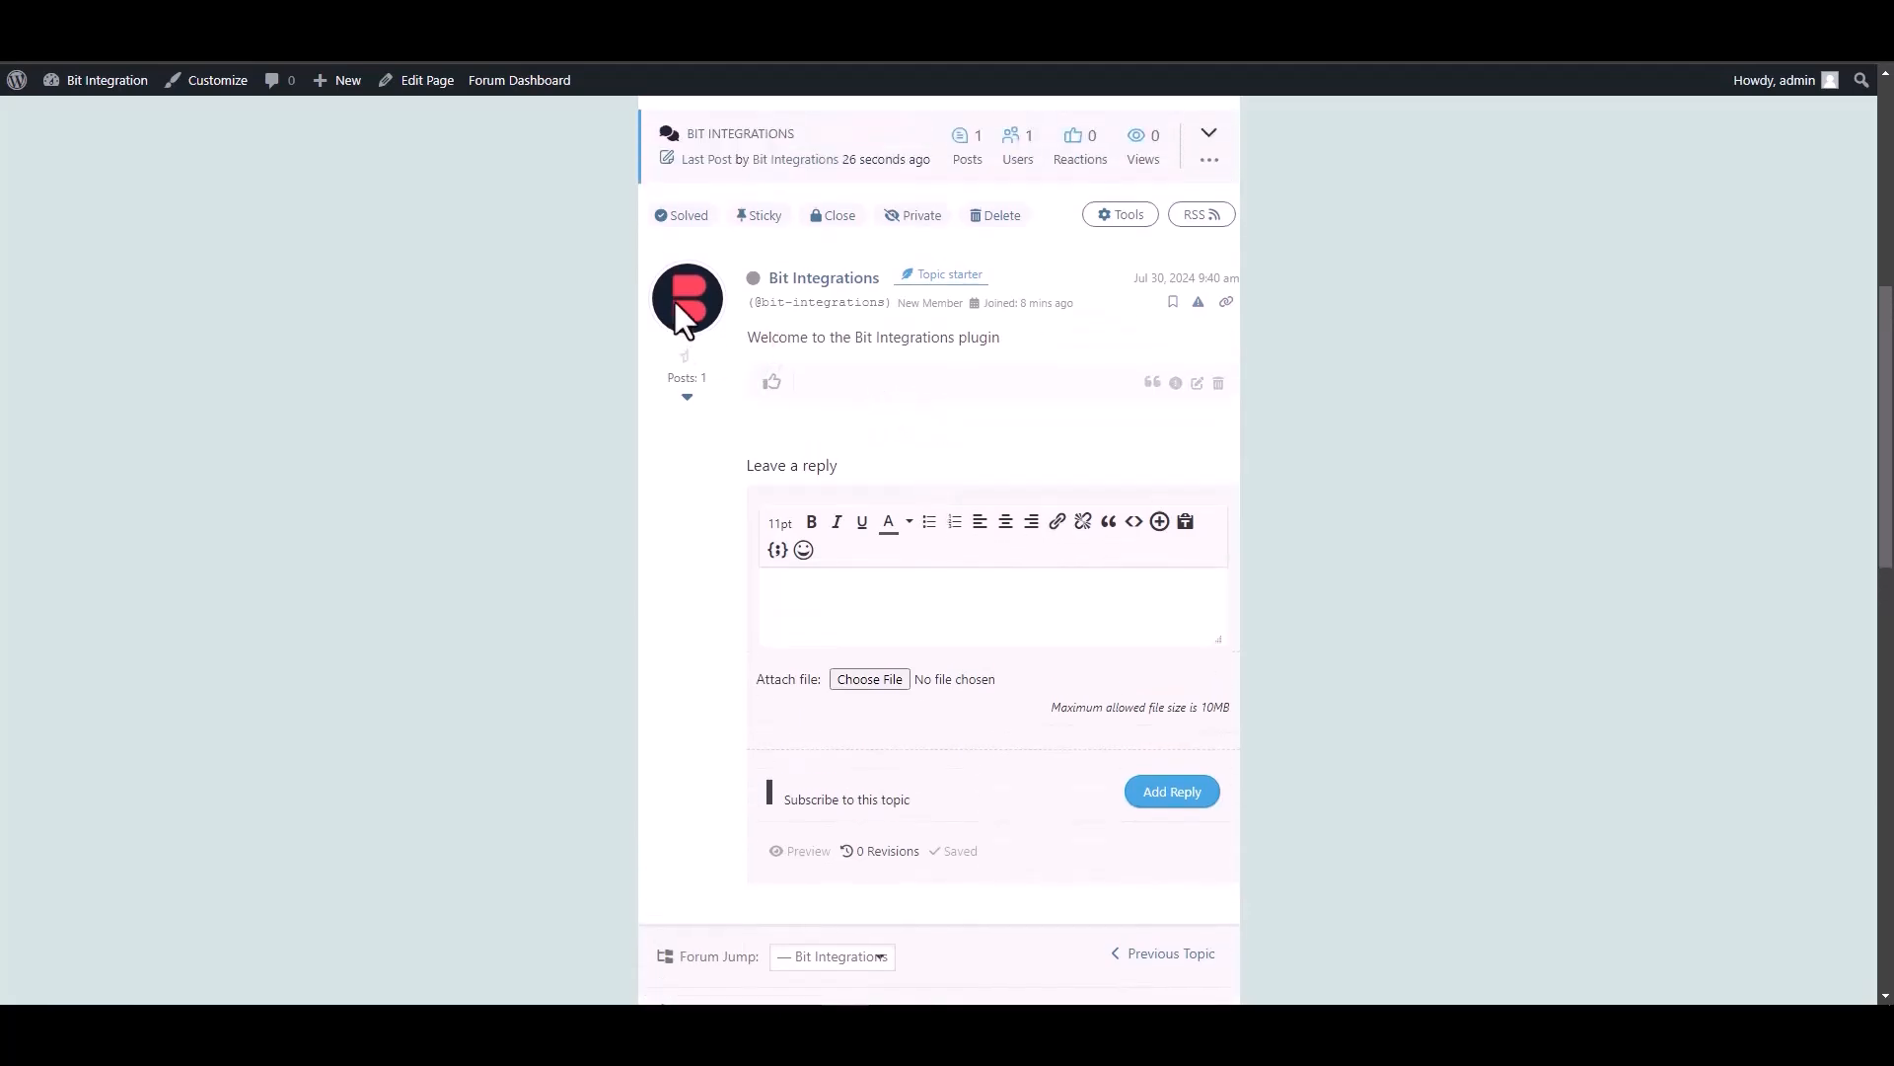